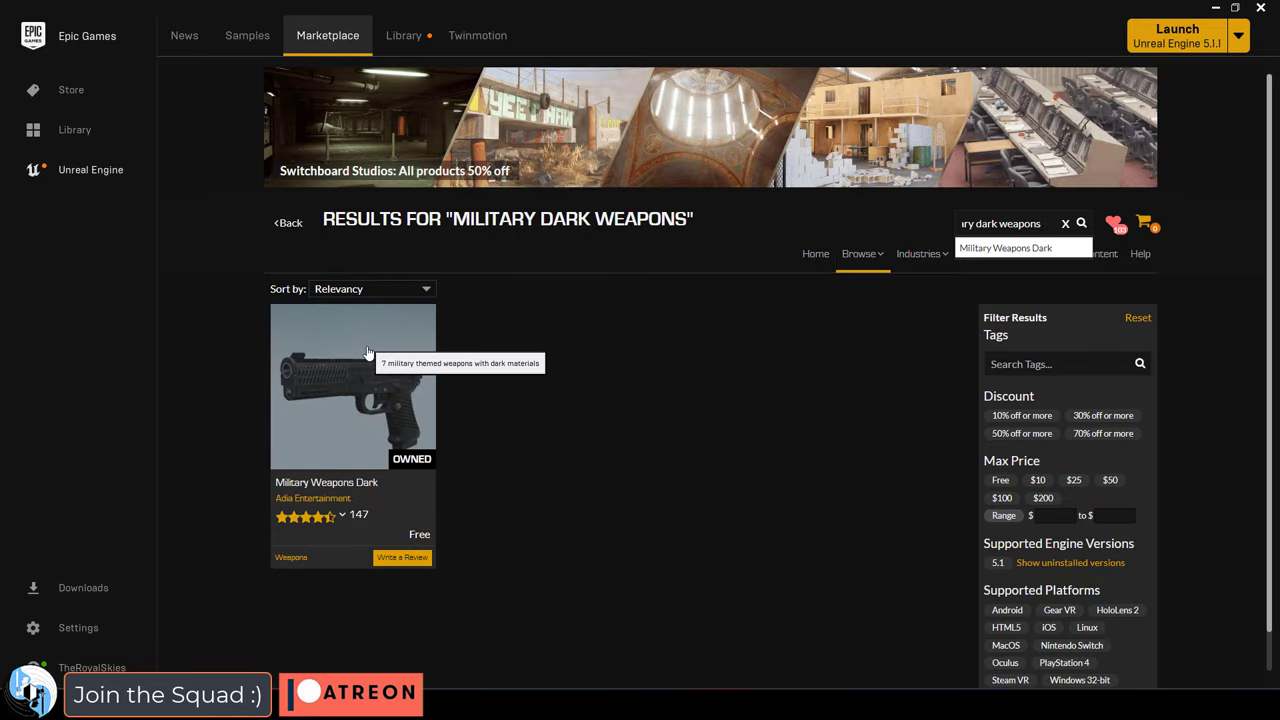
# Step: Target the Military Weapons Dark pack at the ArcherTEST project with engine version 4.27
pyautogui.click(368, 353)
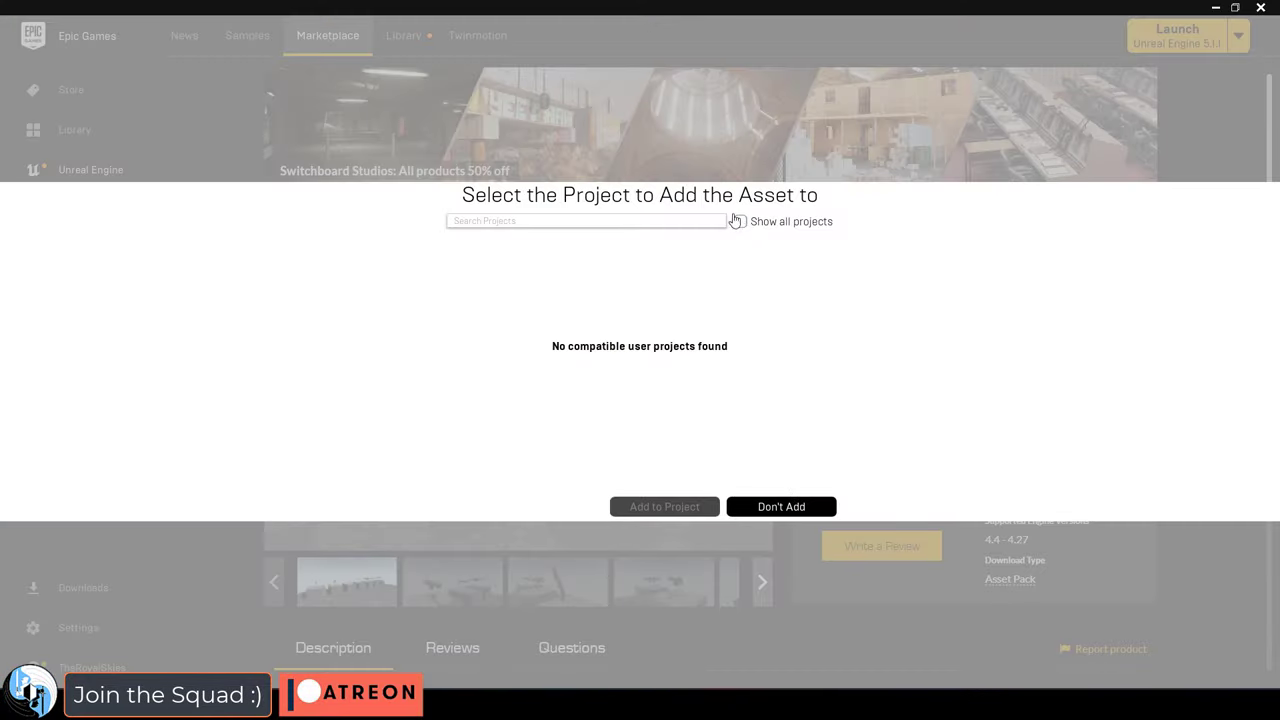
pyautogui.click(738, 221)
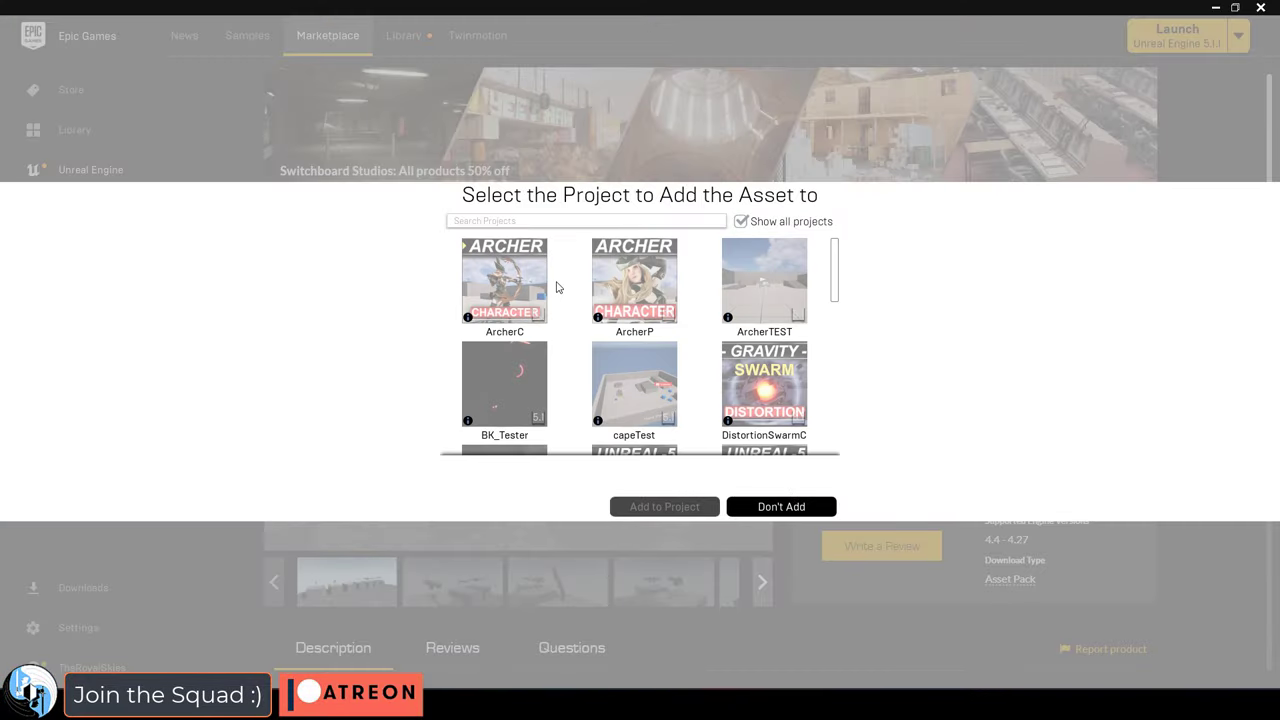
pyautogui.click(761, 290)
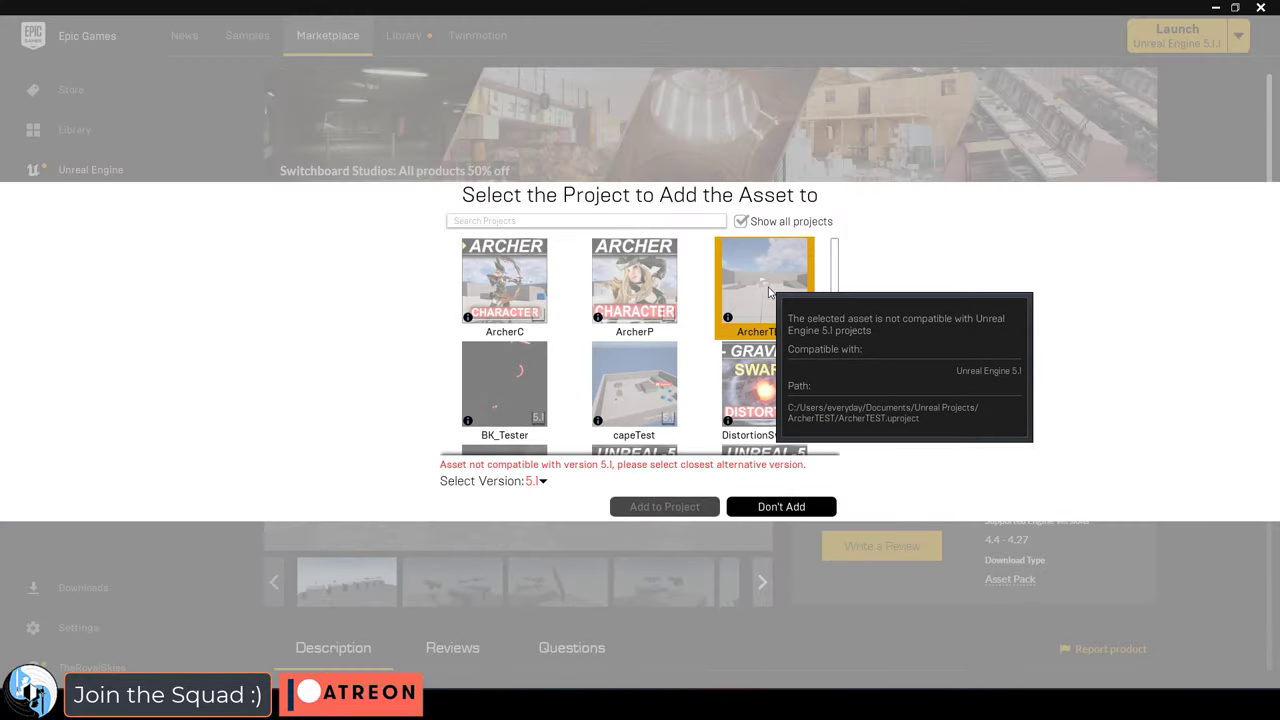
pyautogui.click(546, 484)
pyautogui.click(545, 460)
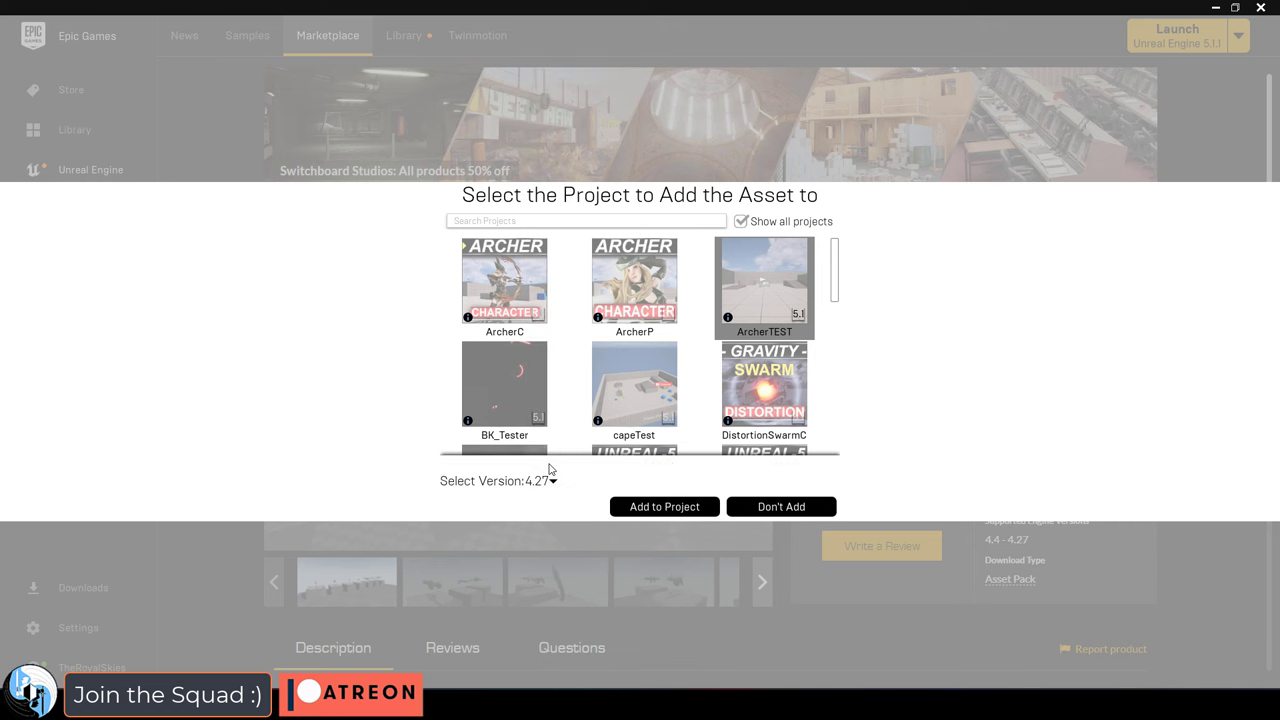
# Step: Add the pack to the project and preview the RoyalHelp427 effect in Blueprints/ProjectileStuff
pyautogui.click(663, 507)
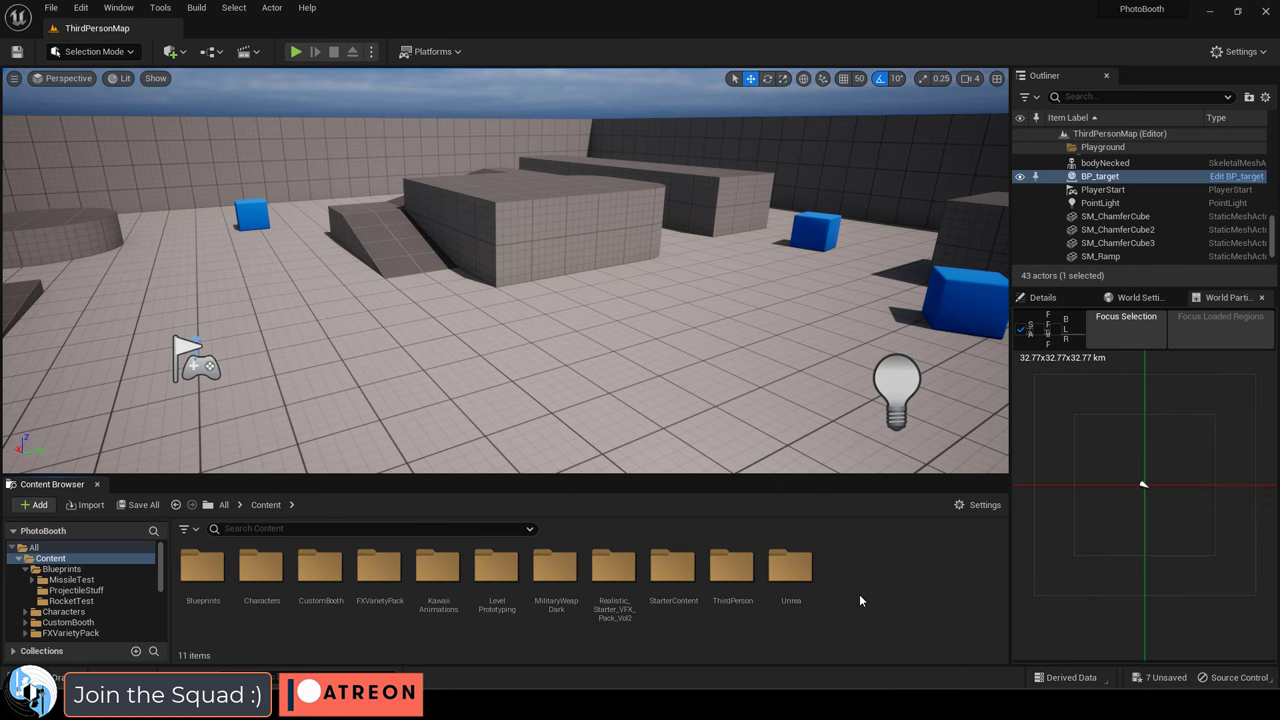
pyautogui.doubleClick(203, 567)
pyautogui.doubleClick(261, 567)
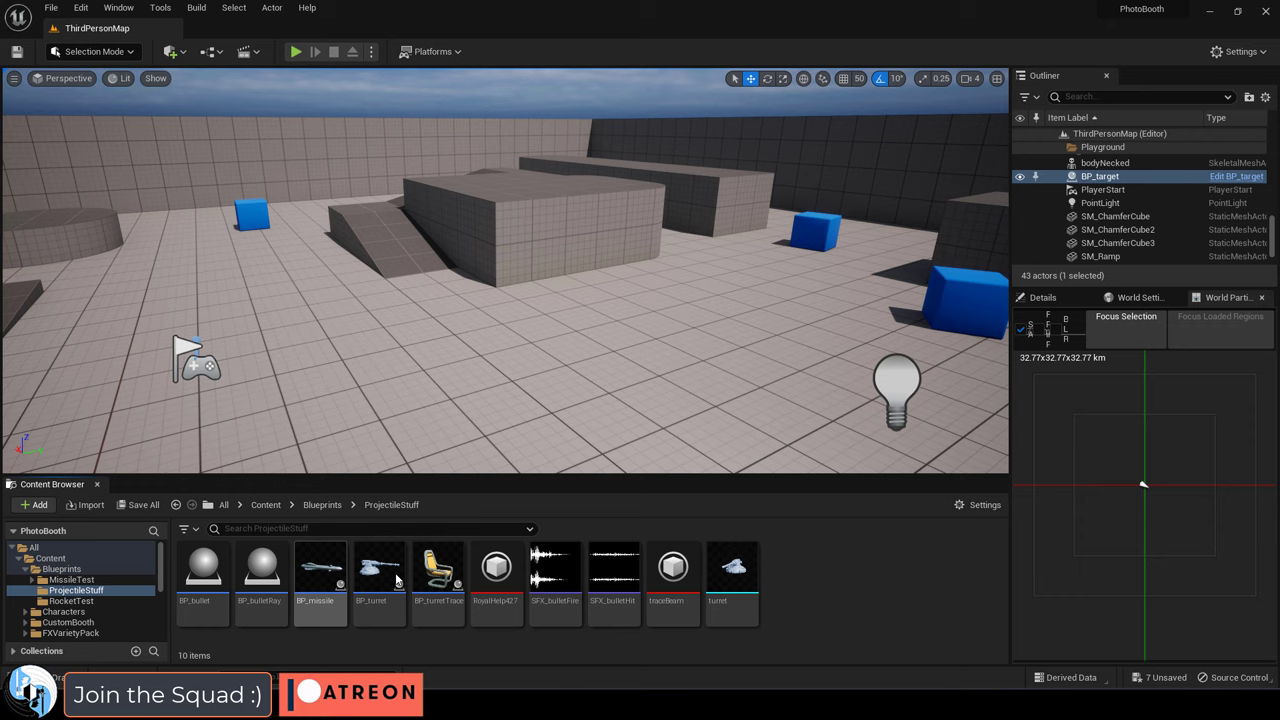
pyautogui.doubleClick(496, 567)
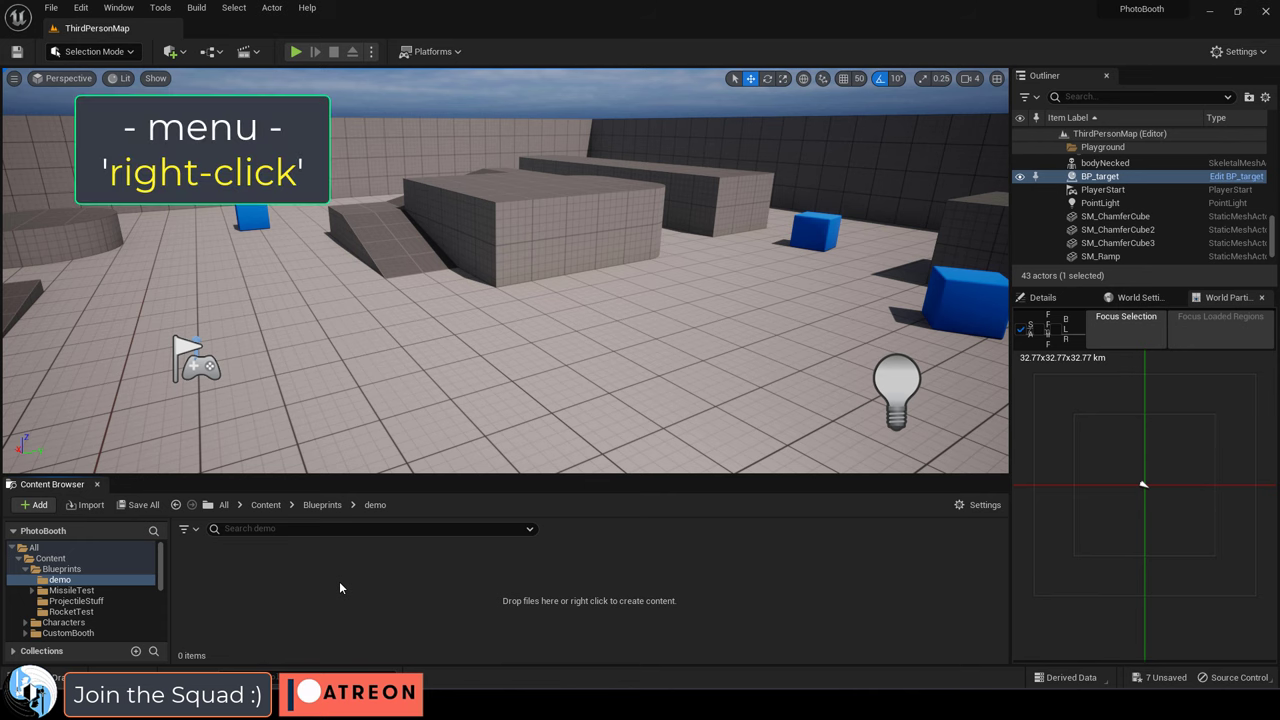
# Step: Create a new Actor Blueprint Class in the demo folder
pyautogui.rightClick(339, 581)
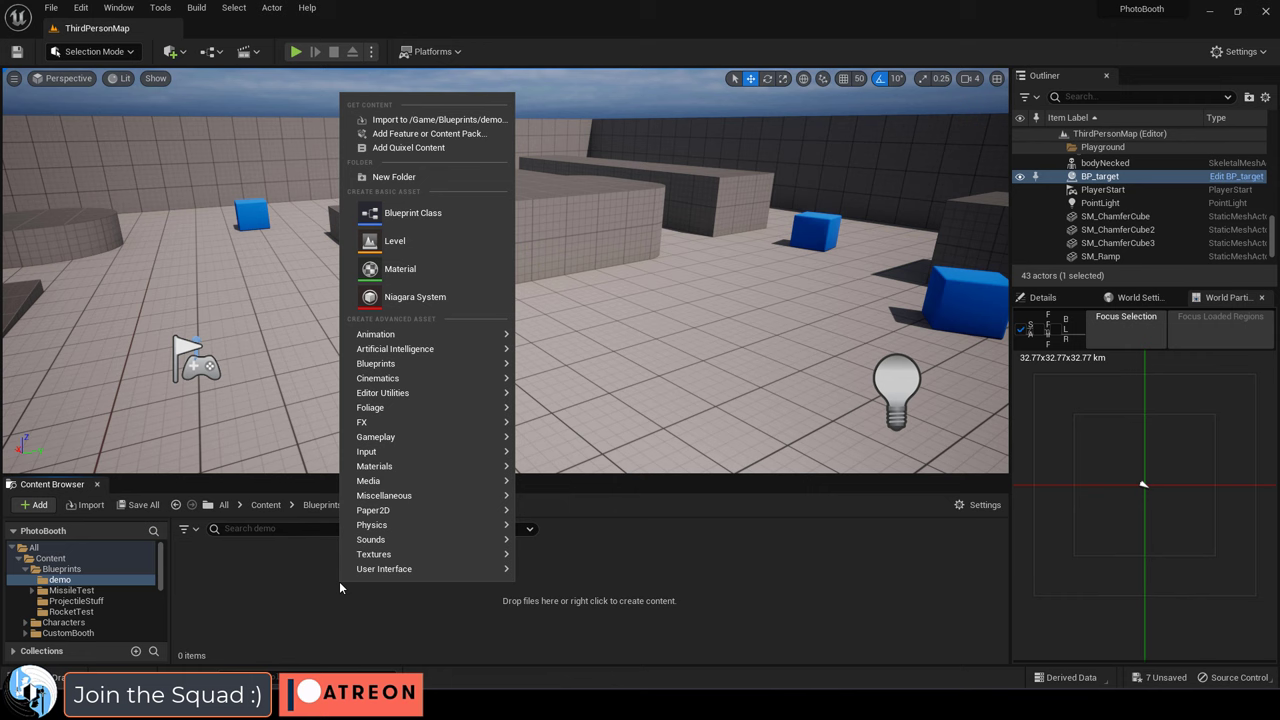
pyautogui.click(428, 218)
pyautogui.click(471, 240)
# Step: Name it BP_baseBullet and make a Box component its root with BlockAll collision preset
pyautogui.write('BP_baseBullet')
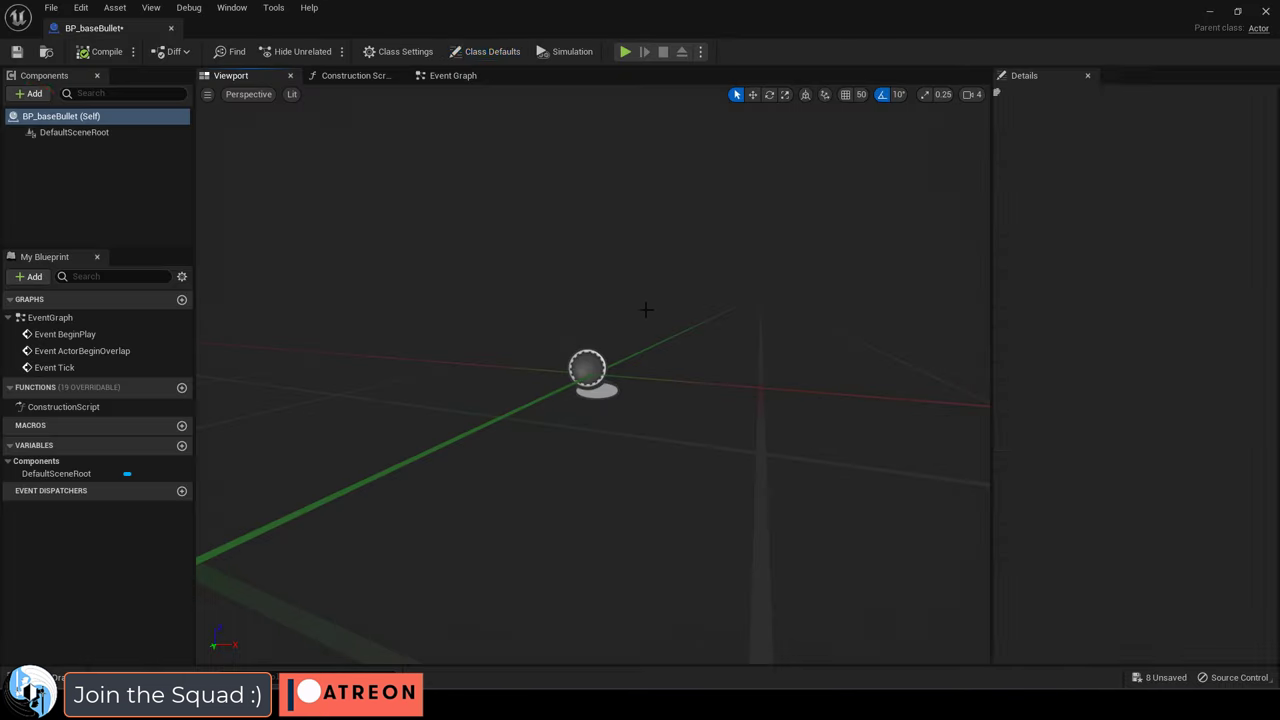
pyautogui.click(29, 91)
pyautogui.write('box')
pyautogui.click(60, 130)
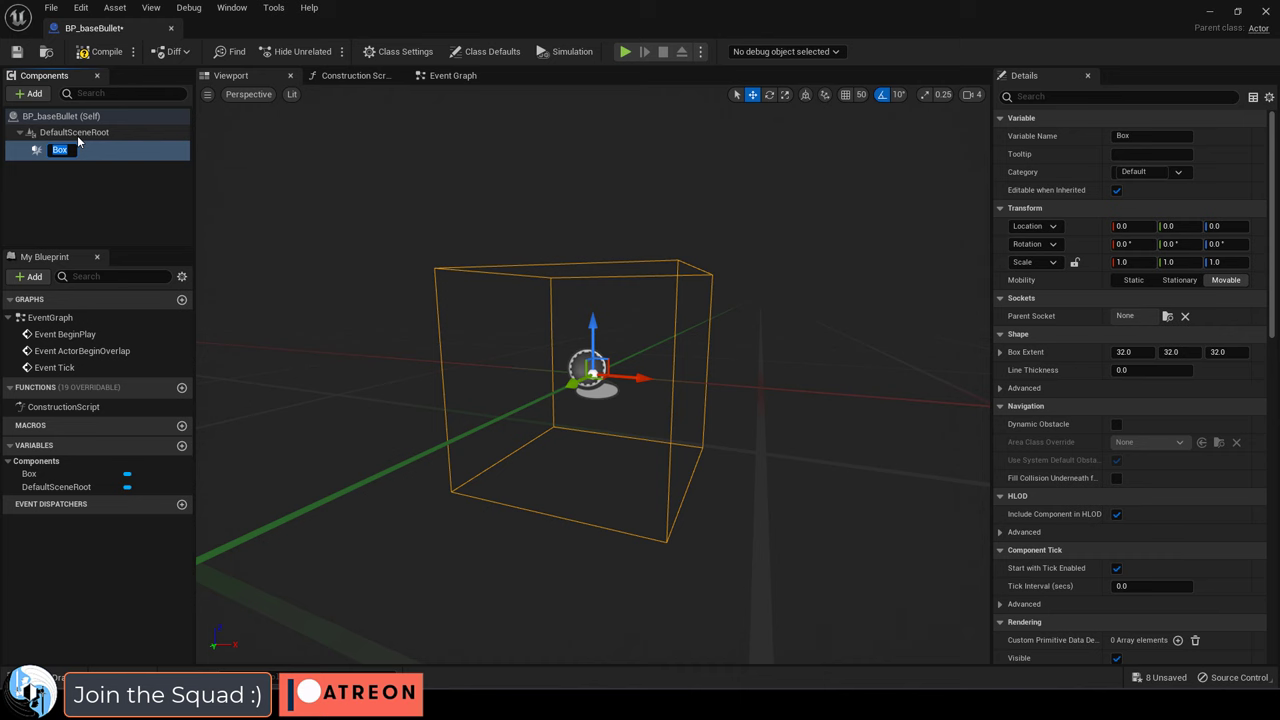
pyautogui.moveTo(78, 145); pyautogui.dragTo(78, 133)
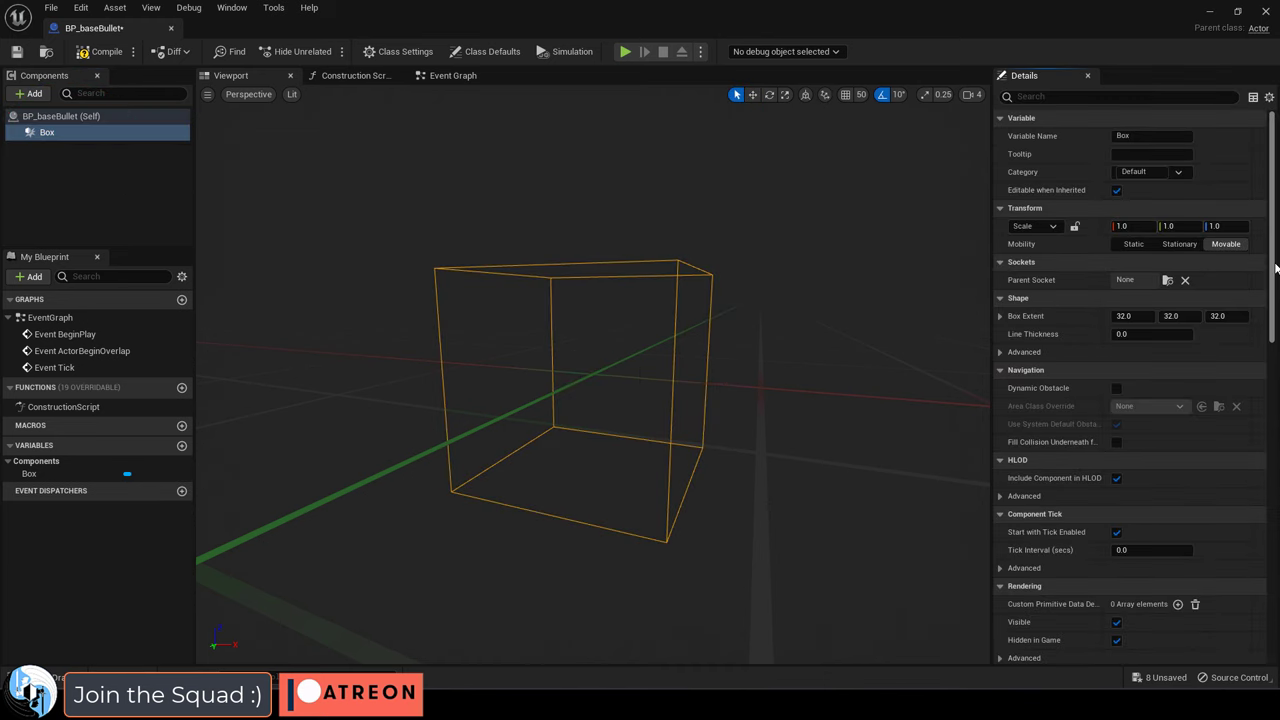
pyautogui.moveTo(1273, 267); pyautogui.dragTo(1273, 510)
pyautogui.click(1150, 342)
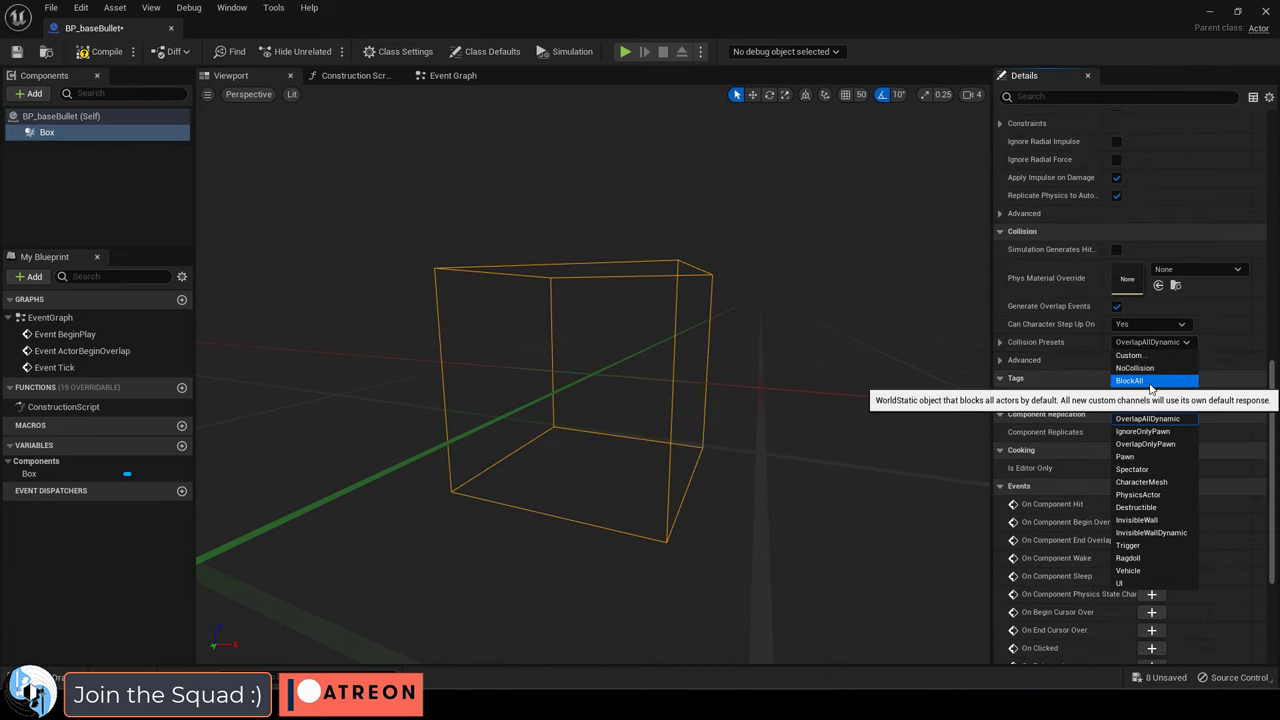
pyautogui.click(1151, 381)
pyautogui.click(31, 94)
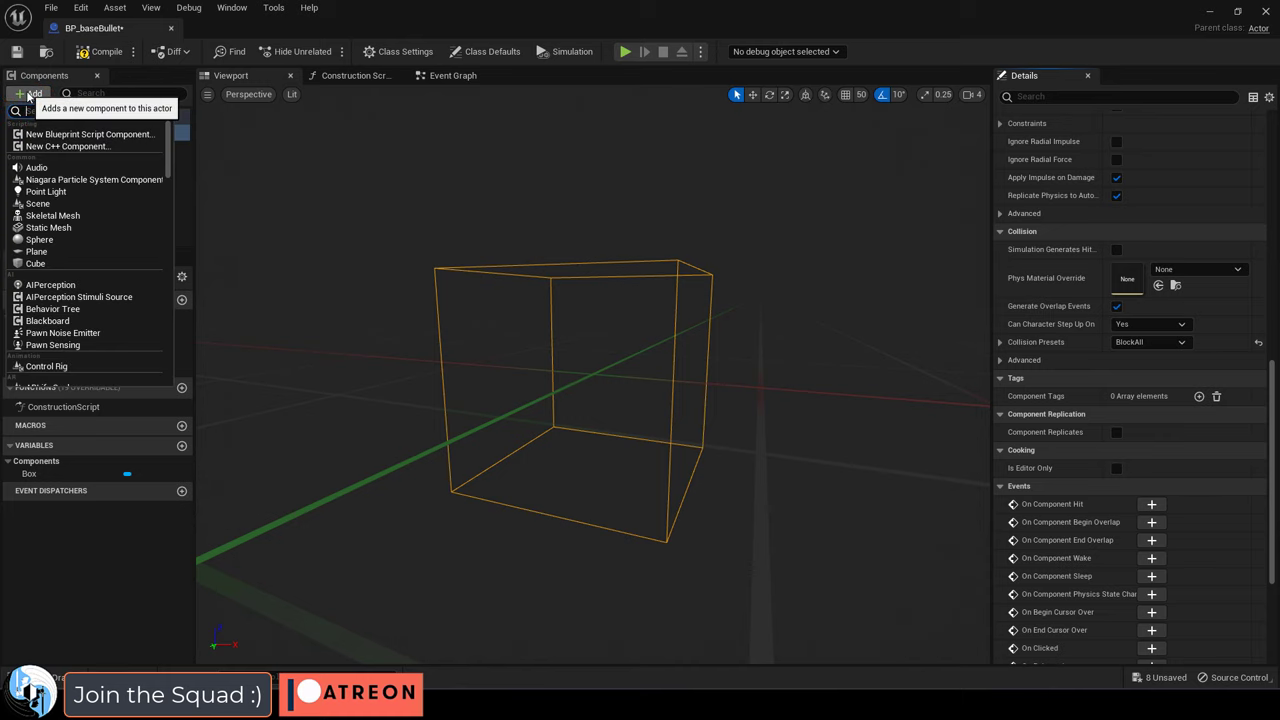
pyautogui.write('particle')
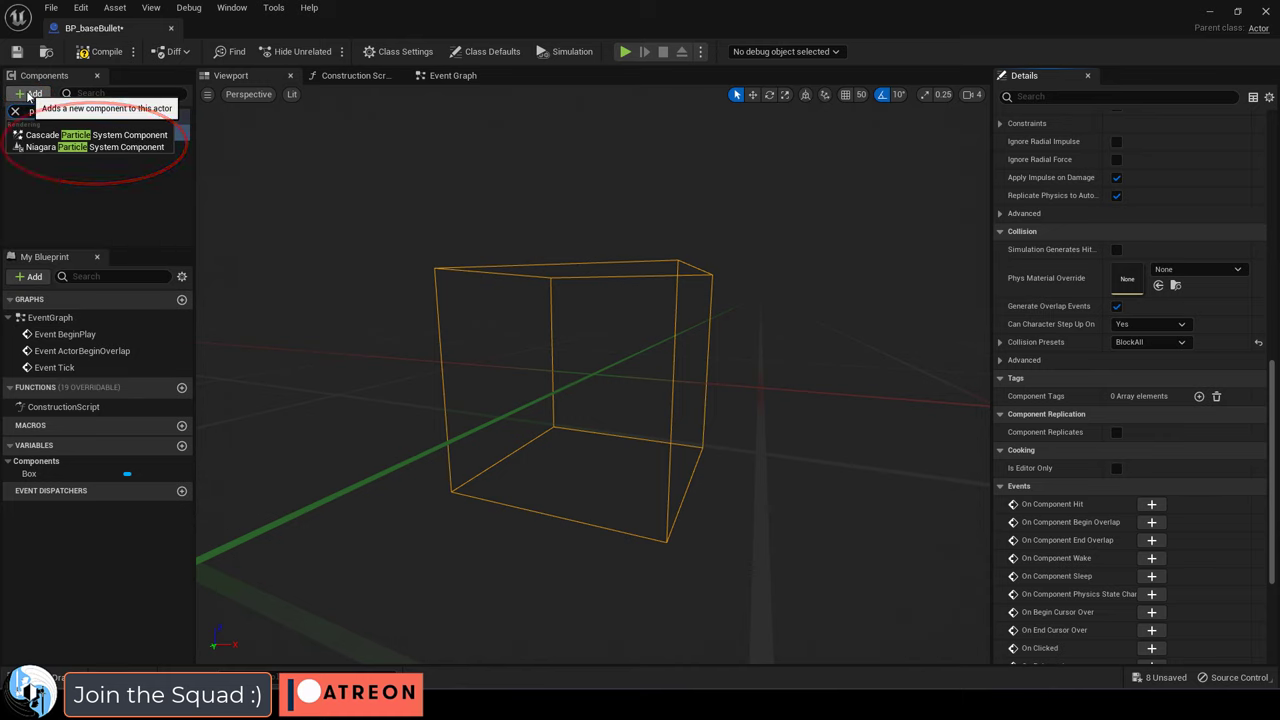
# Step: Add a Niagara component using the RoyalHelp427 effect as its system asset
pyautogui.click(127, 147)
pyautogui.hotkey('ctrl', 'space')
pyautogui.moveTo(538, 515); pyautogui.dragTo(1183, 338)
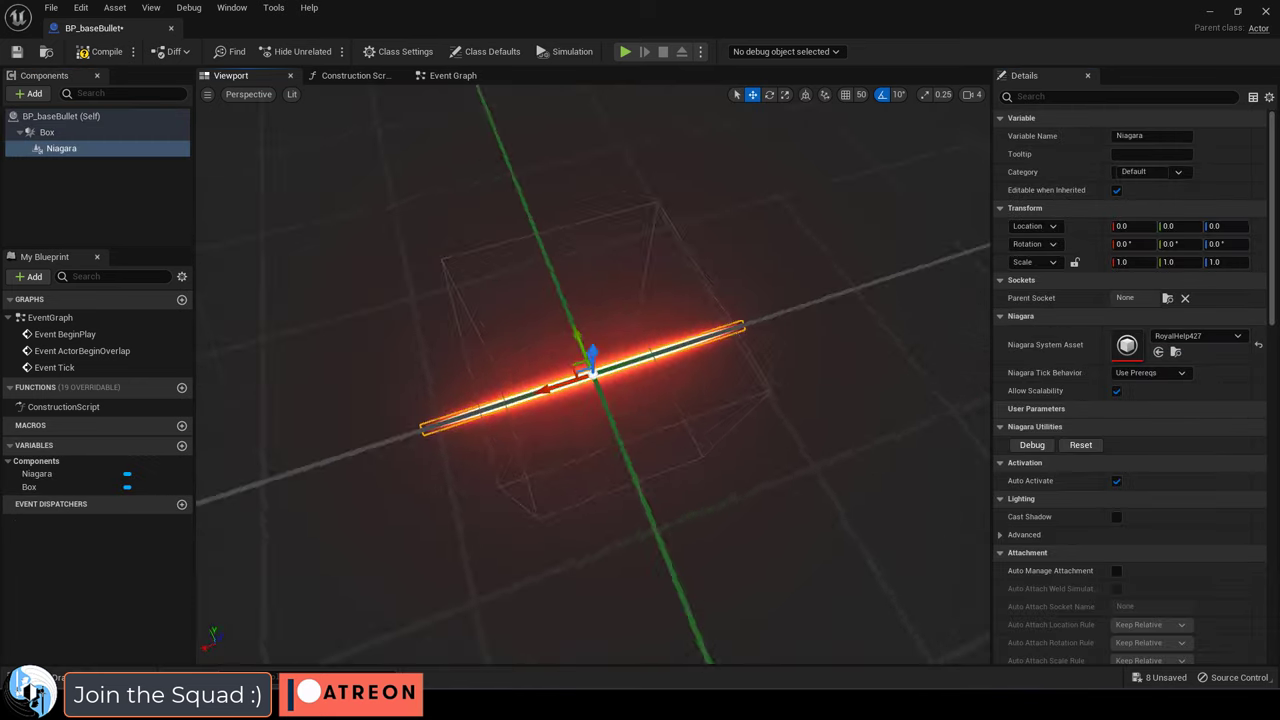
# Step: Add a Radial Force component with Impulse Strength 6000
pyautogui.click(30, 93)
pyautogui.write('radial')
pyautogui.click(60, 177)
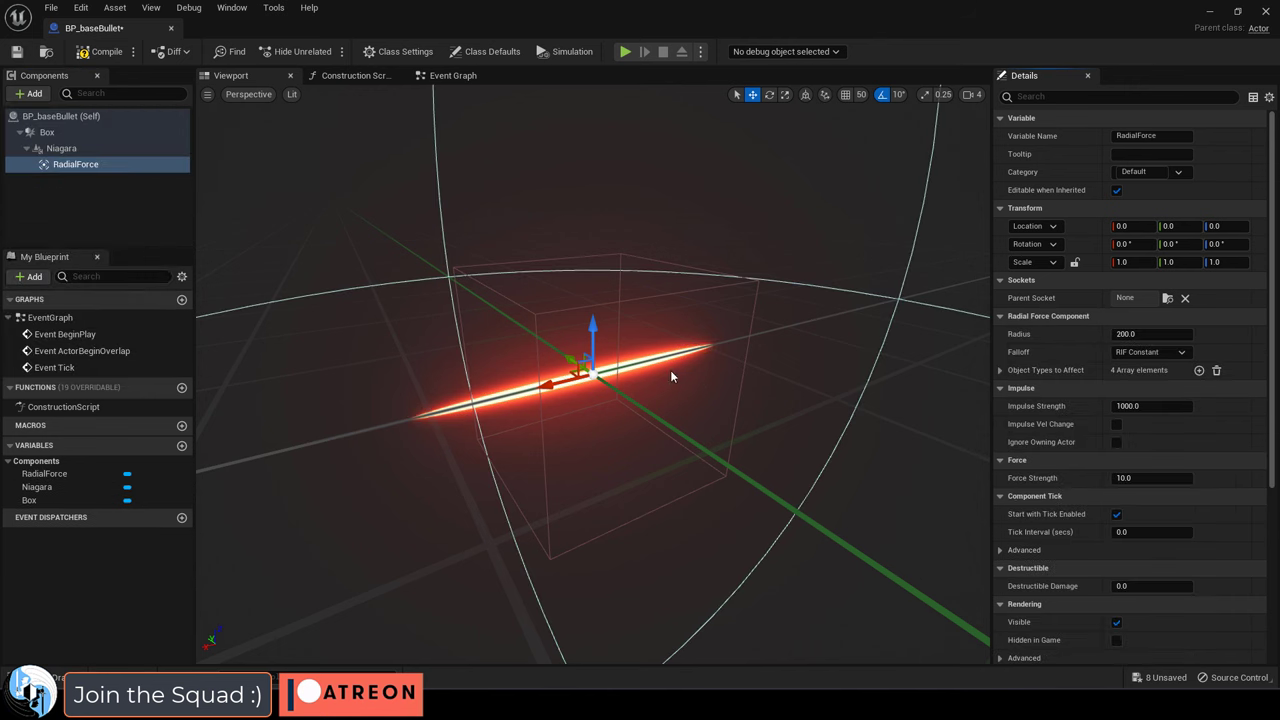
pyautogui.press('f')
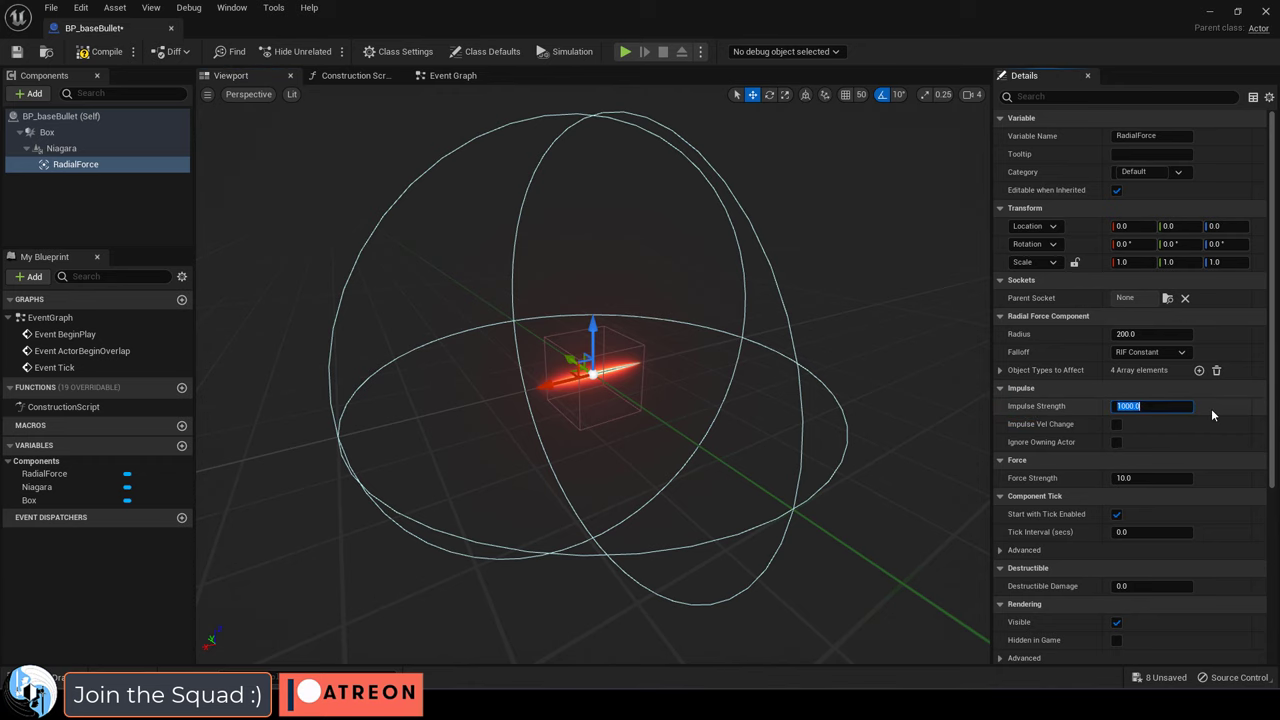
pyautogui.write('6000')
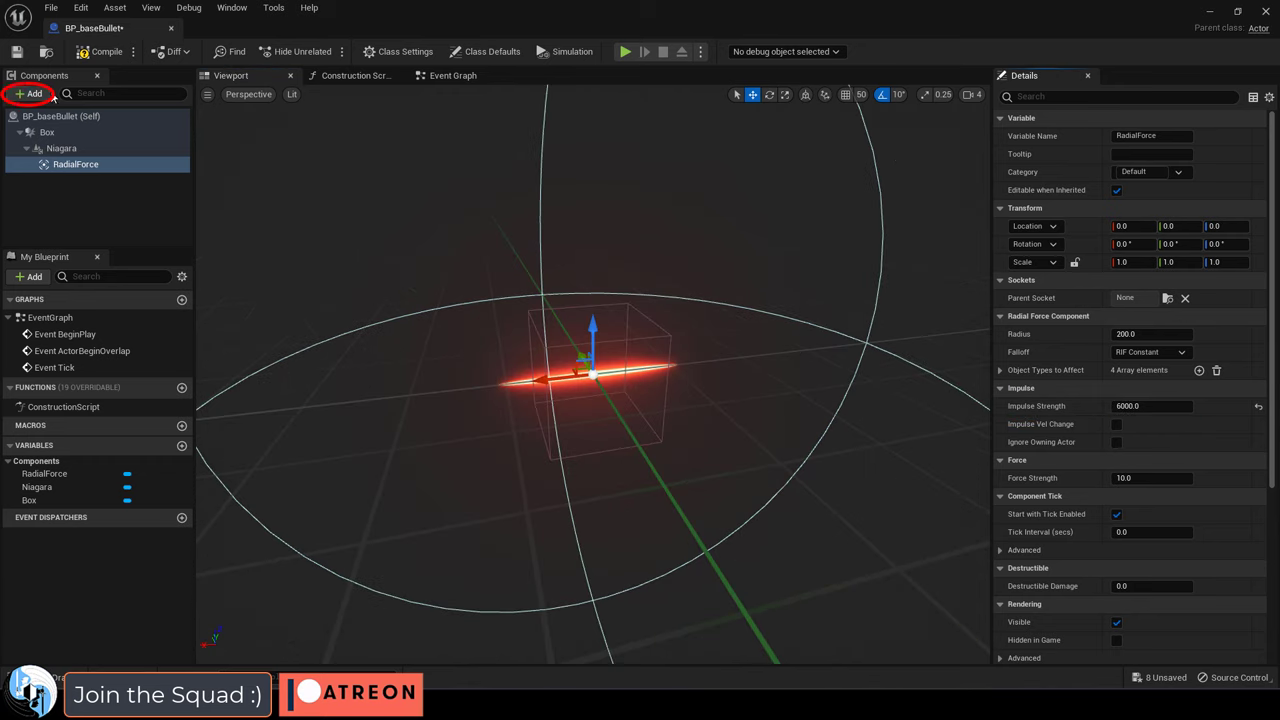
pyautogui.click(28, 93)
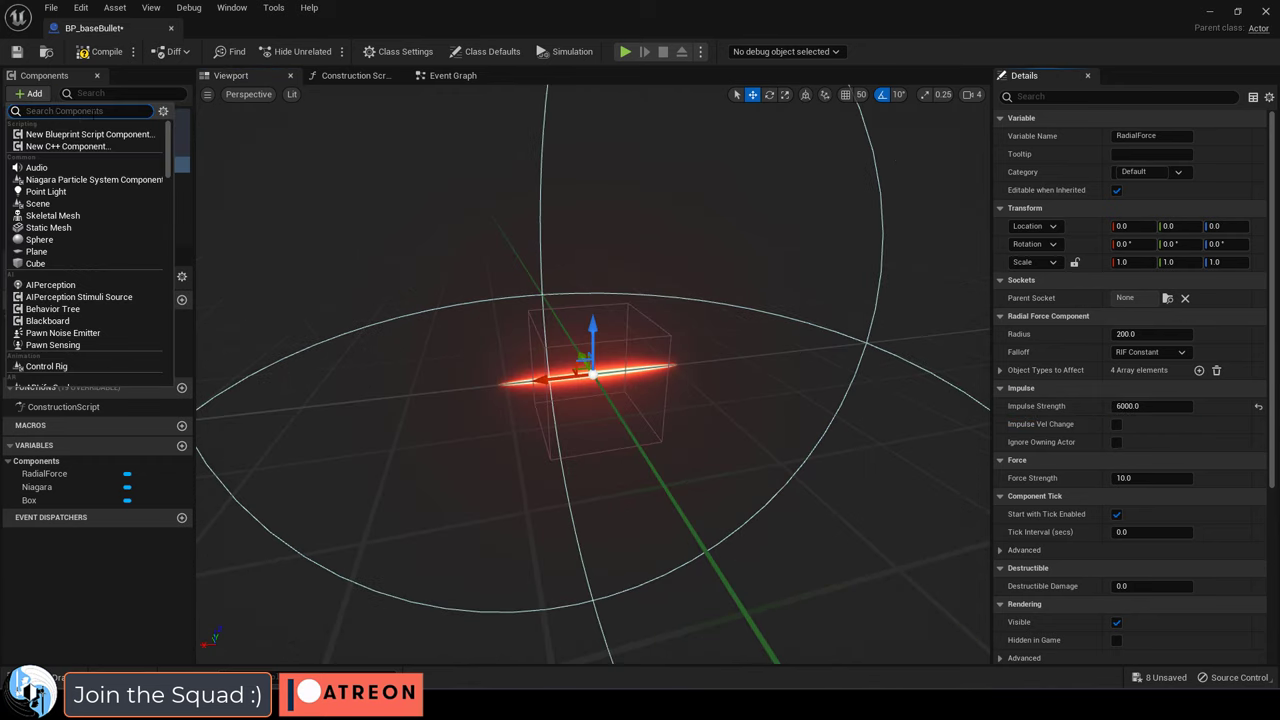
# Step: Add Projectile Movement: initial speed 6000, gravity scale 0, velocity X 1, rotation follows velocity, homing off
pyautogui.write('projectile')
pyautogui.click(103, 137)
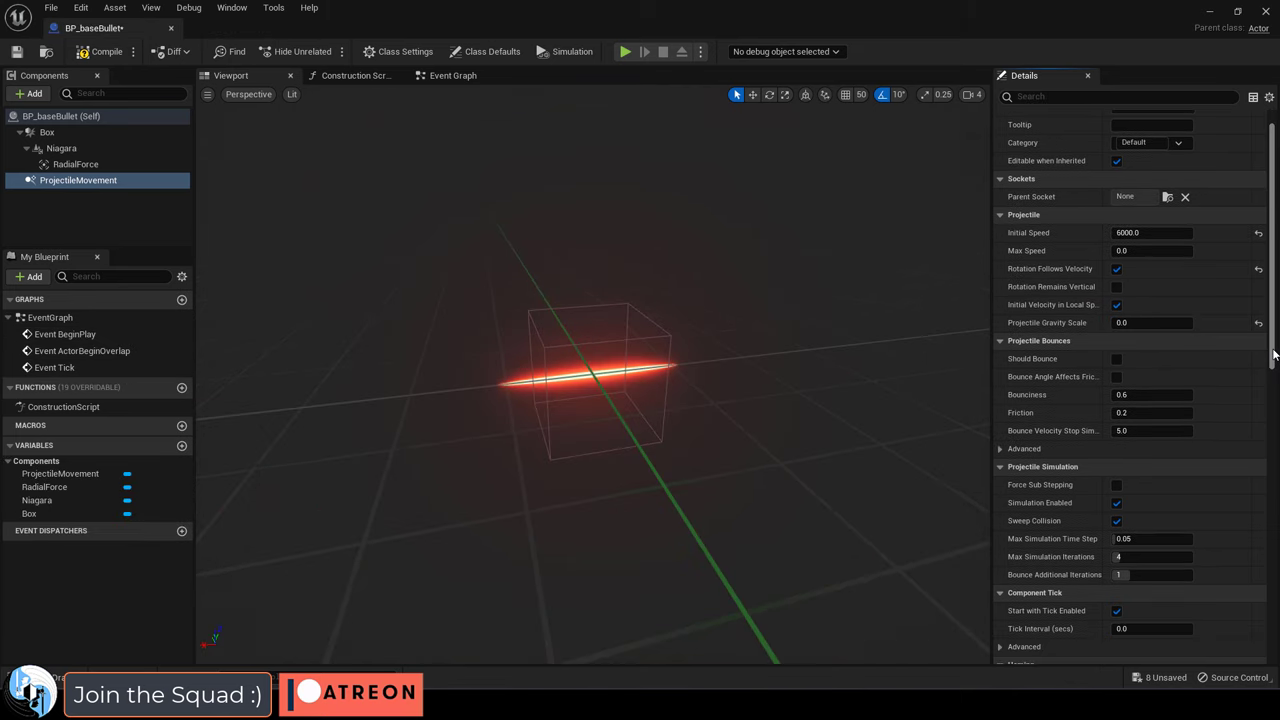
pyautogui.scroll(-5, 1267, 430)
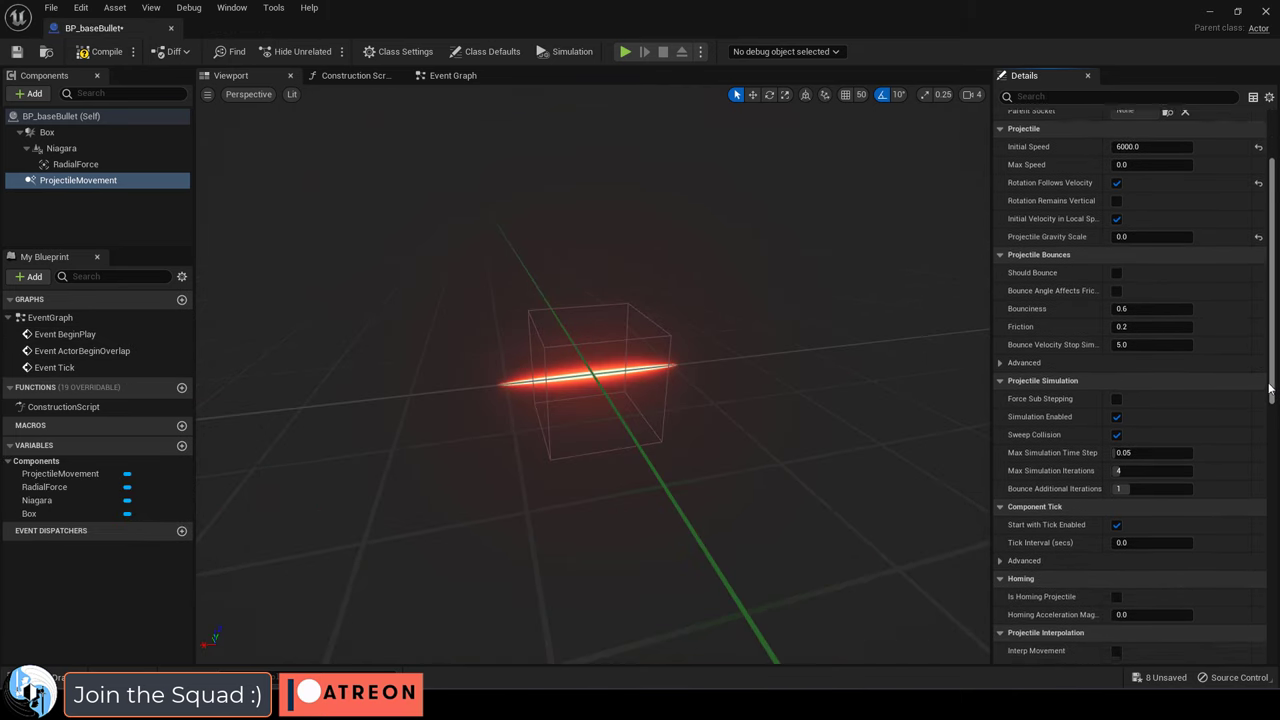
pyautogui.scroll(-3, 1267, 430)
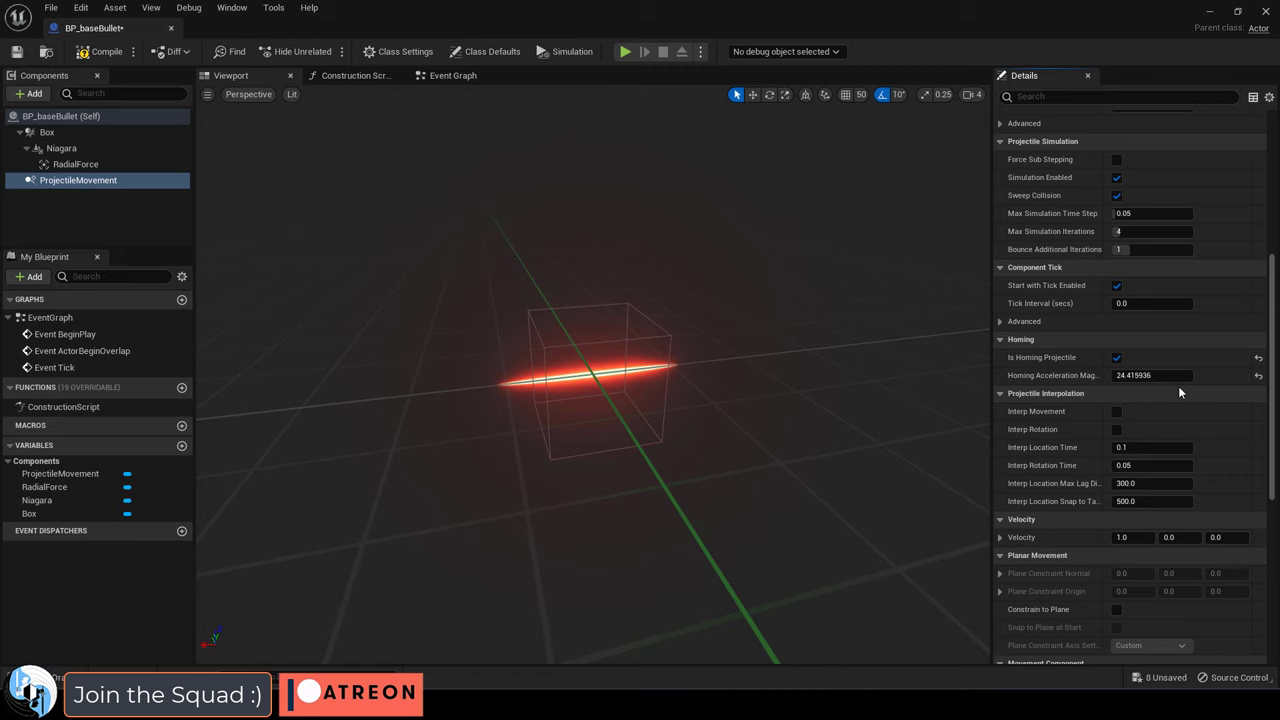
pyautogui.hotkey('ctrl', 'z')
pyautogui.click(1117, 358)
pyautogui.scroll(-1, 1190, 415)
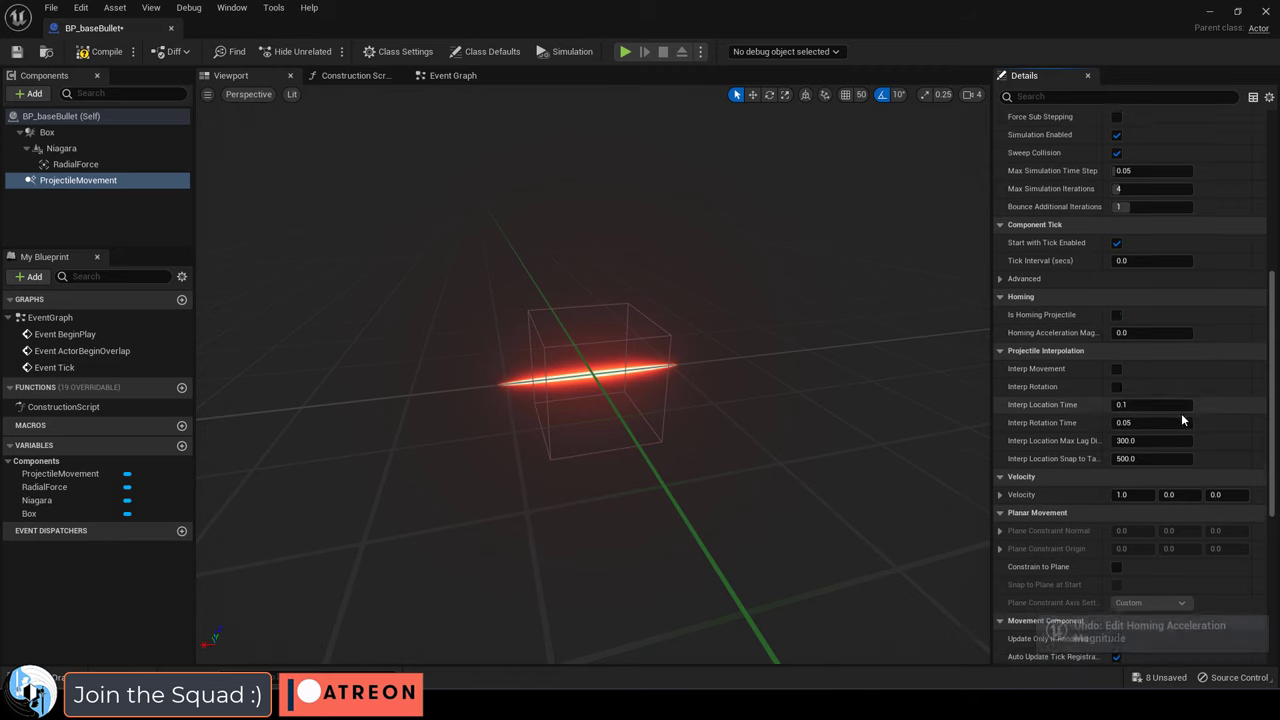
pyautogui.scroll(-5, 1183, 421)
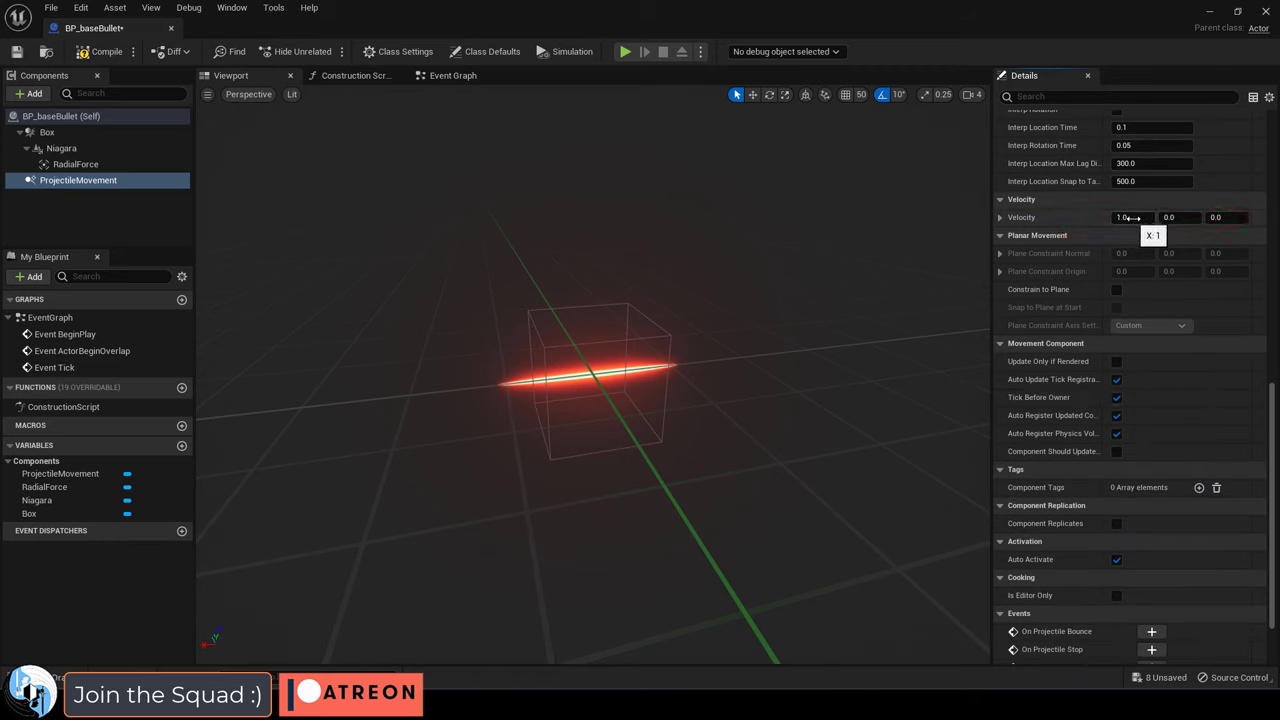
pyautogui.scroll(8, 1117, 329)
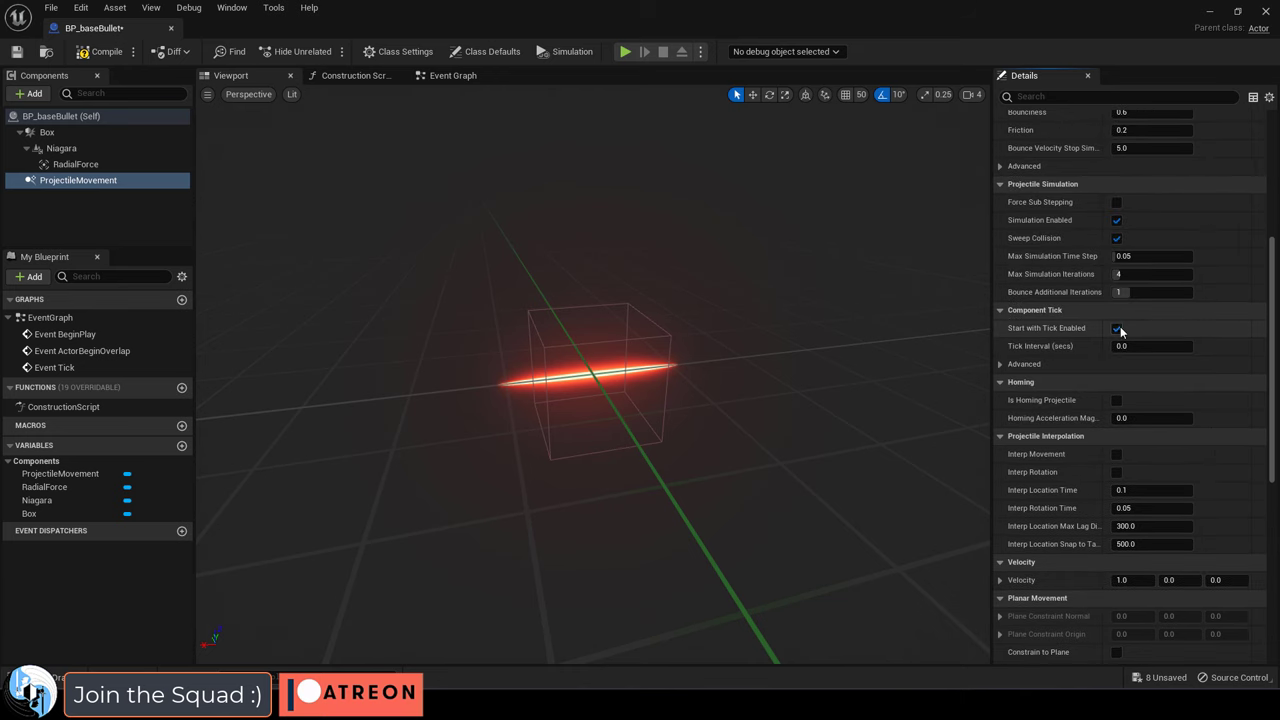
# Step: Add an On Component Hit event for the Box component from its Details Events section
pyautogui.click(44, 132)
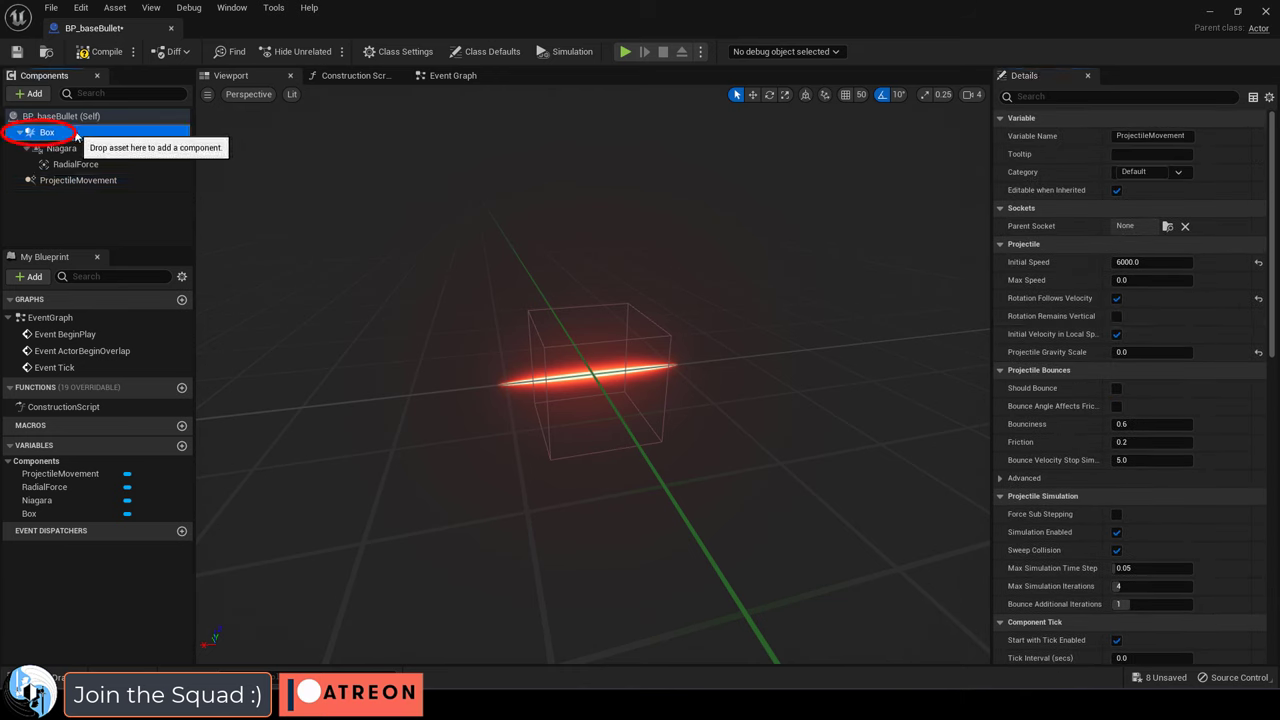
pyautogui.scroll(-15, 1150, 396)
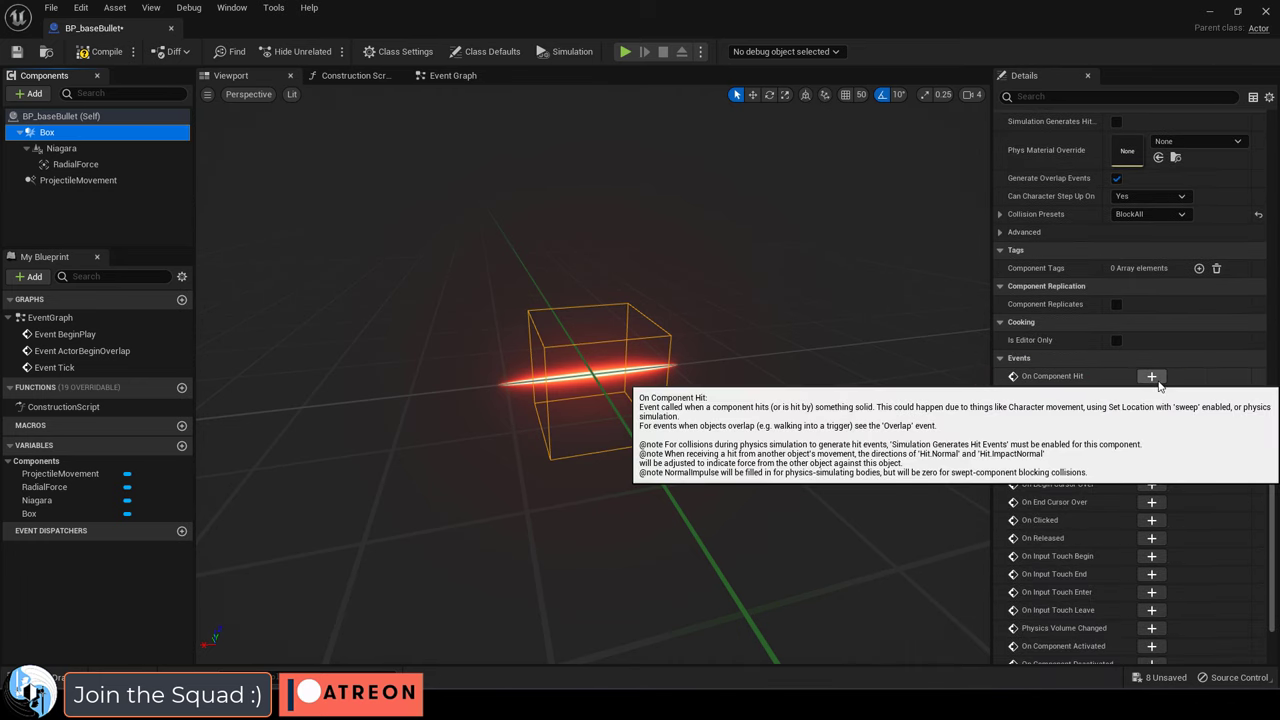
pyautogui.click(1152, 377)
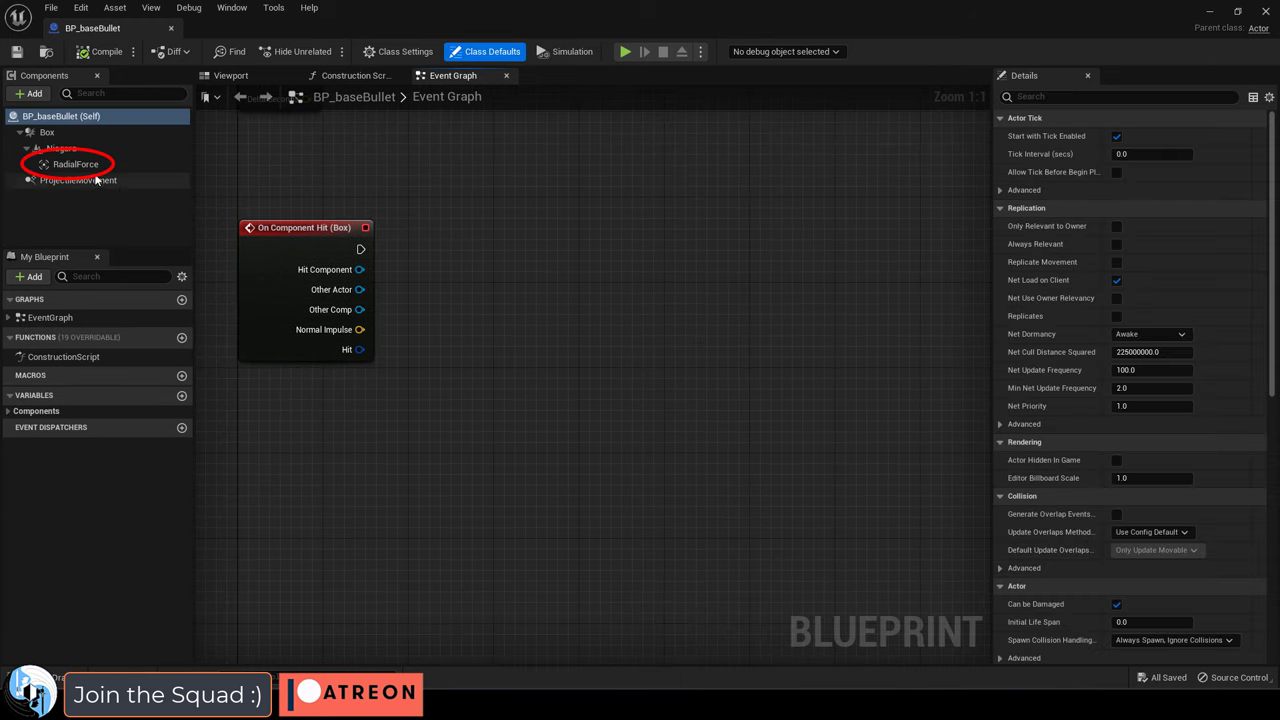
# Step: From the hit event, call Fire Impulse on the Radial Force component
pyautogui.moveTo(75, 164); pyautogui.dragTo(397, 218)
pyautogui.write('fire')
pyautogui.press('Return')
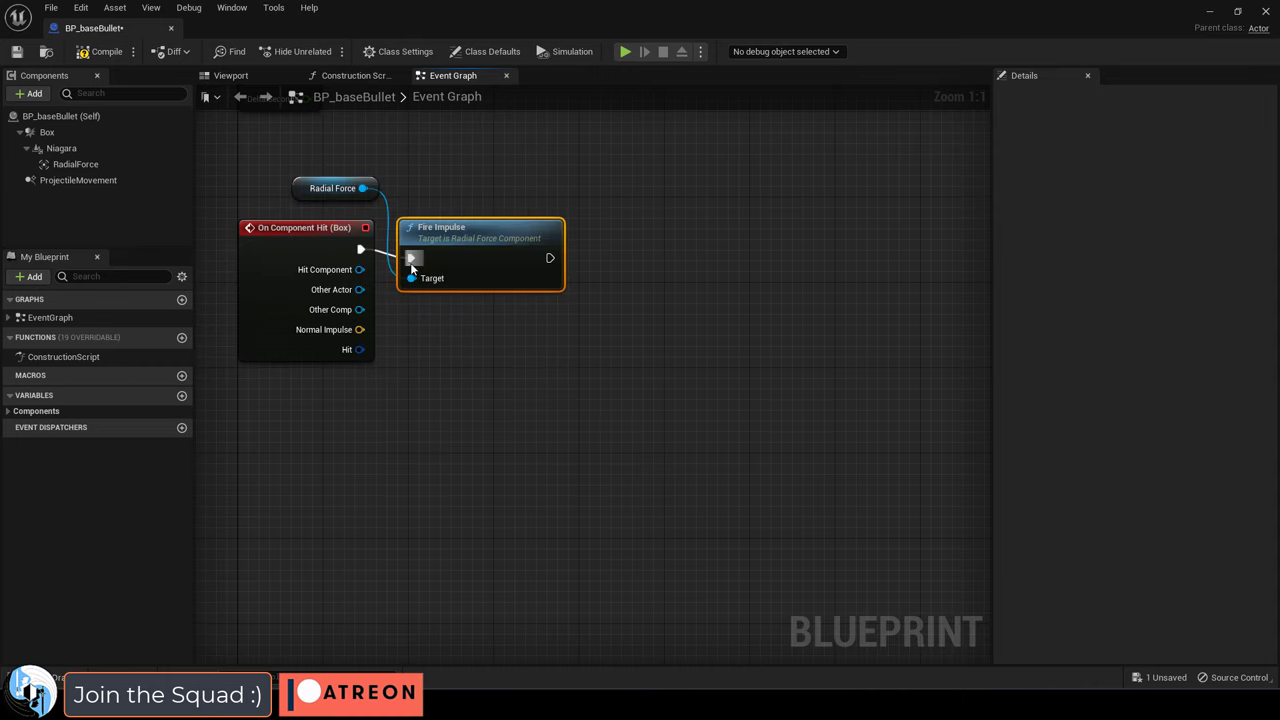
# Step: Follow with Spawn Emitter at Location using P_Impact_Metal_Small_01
pyautogui.moveTo(550, 258); pyautogui.dragTo(640, 262)
pyautogui.write('spawn emitter')
pyautogui.press('Return')
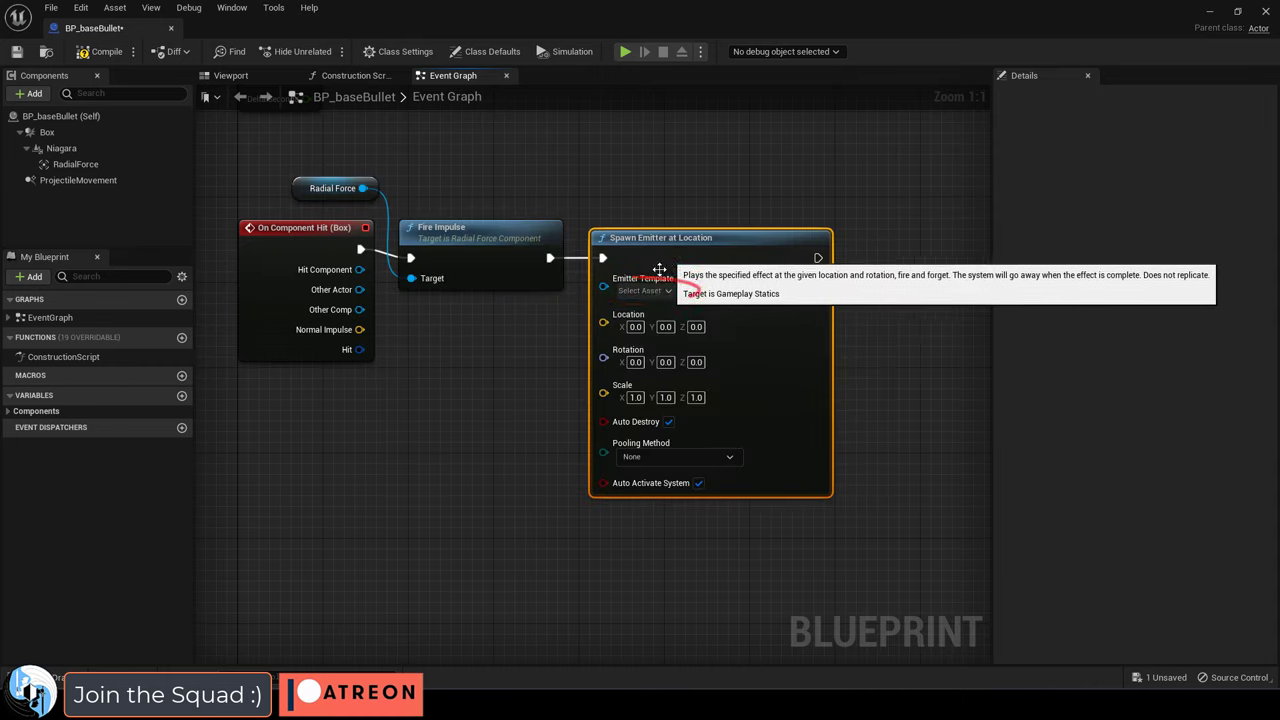
pyautogui.click(645, 290)
pyautogui.write('impact metal')
pyautogui.click(724, 414)
pyautogui.moveTo(785, 574); pyautogui.dragTo(585, 566, button='right')
# Step: Add Play Sound at Location with SFX_bulletHit after the emitter spawn
pyautogui.moveTo(615, 253); pyautogui.dragTo(690, 242)
pyautogui.write('play sound')
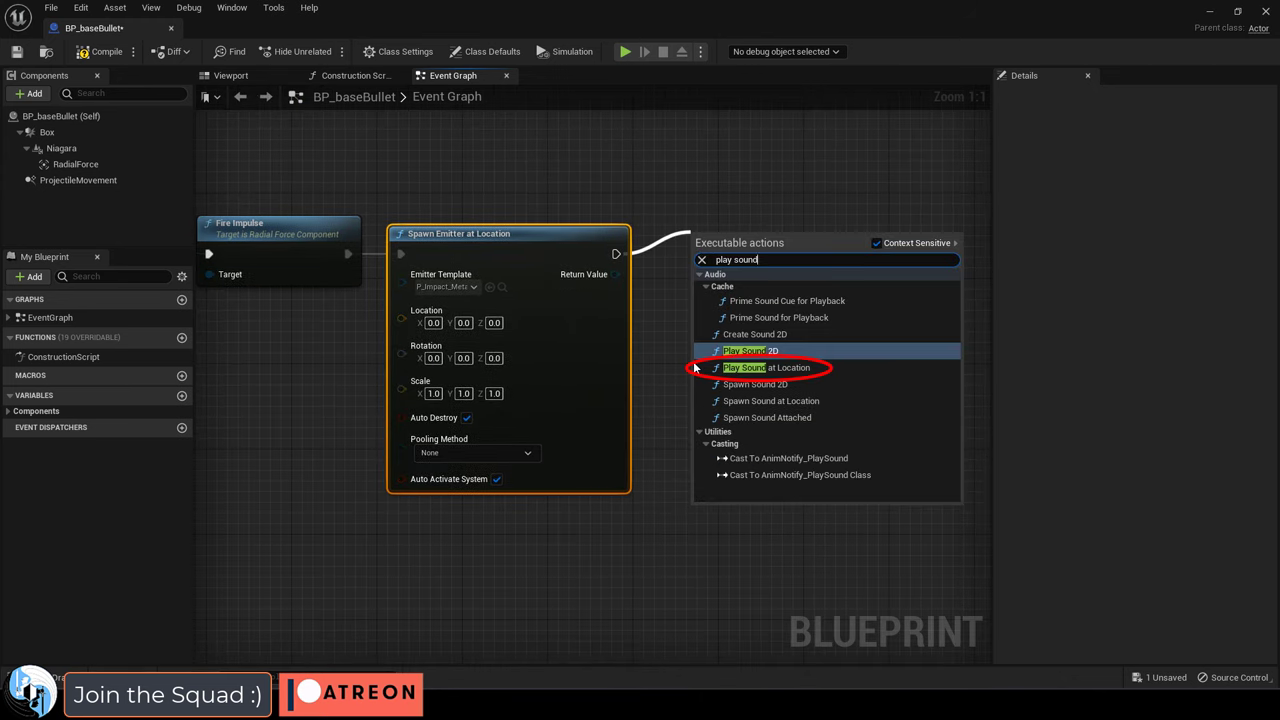
pyautogui.click(745, 366)
pyautogui.click(718, 287)
pyautogui.hotkey('ctrl', 'space')
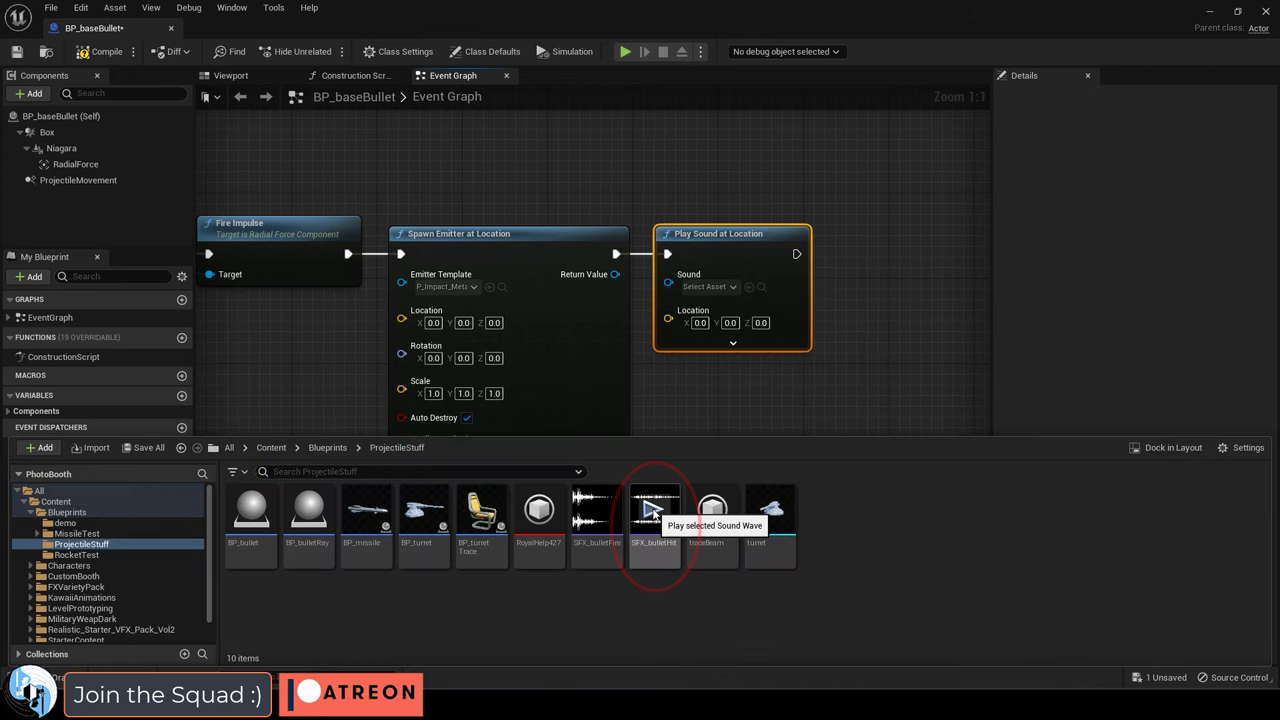
pyautogui.moveTo(655, 513); pyautogui.dragTo(705, 287)
pyautogui.click(816, 375)
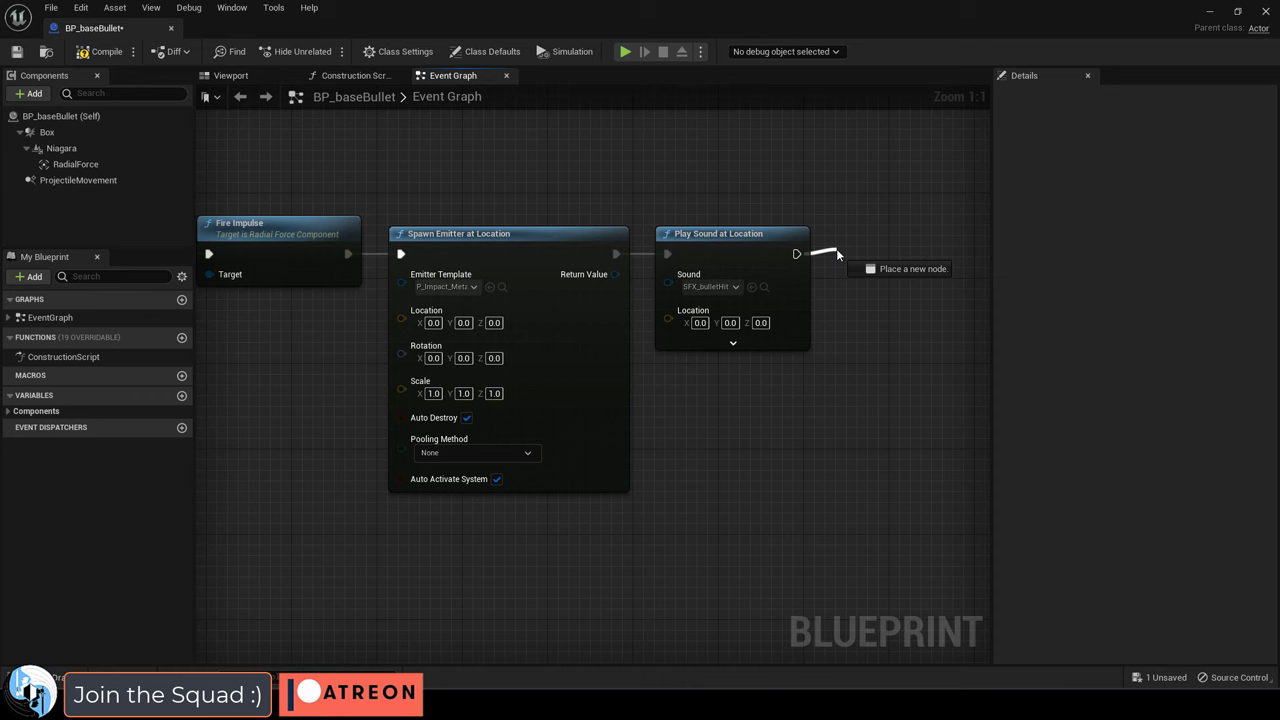
# Step: End the hit chain with a Destroy Actor node
pyautogui.moveTo(838, 254); pyautogui.dragTo(838, 254)
pyautogui.write('destro')
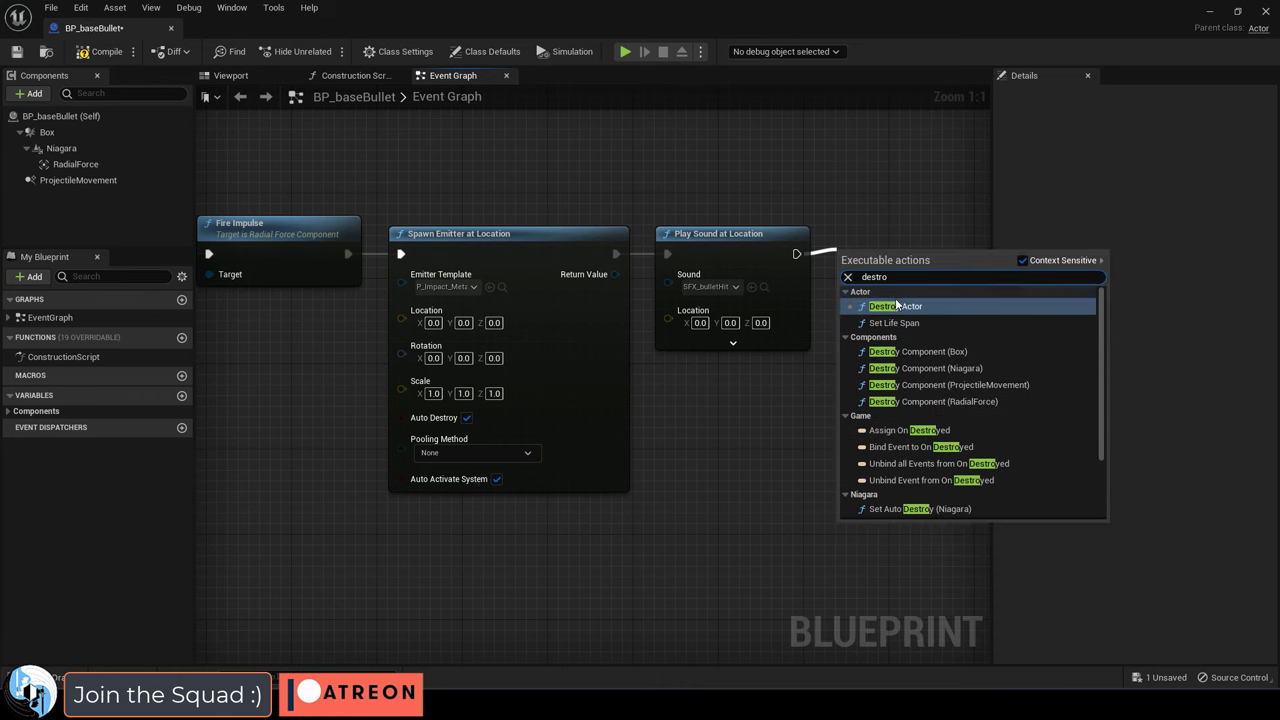
pyautogui.click(895, 306)
pyautogui.scroll(-2, 740, 479)
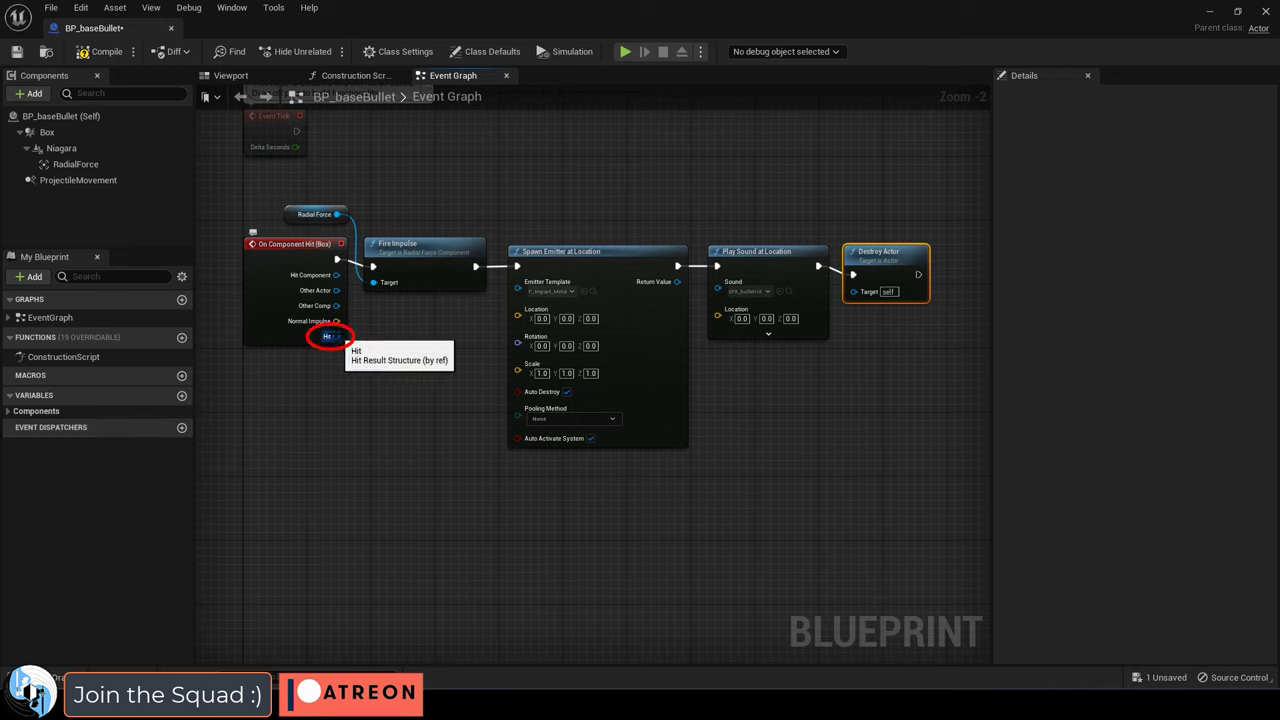
# Step: Break the Hit result and wire its Location into the emitter and hit sound Location pins
pyautogui.moveTo(330, 338); pyautogui.dragTo(340, 350)
pyautogui.moveTo(346, 418); pyautogui.dragTo(347, 416)
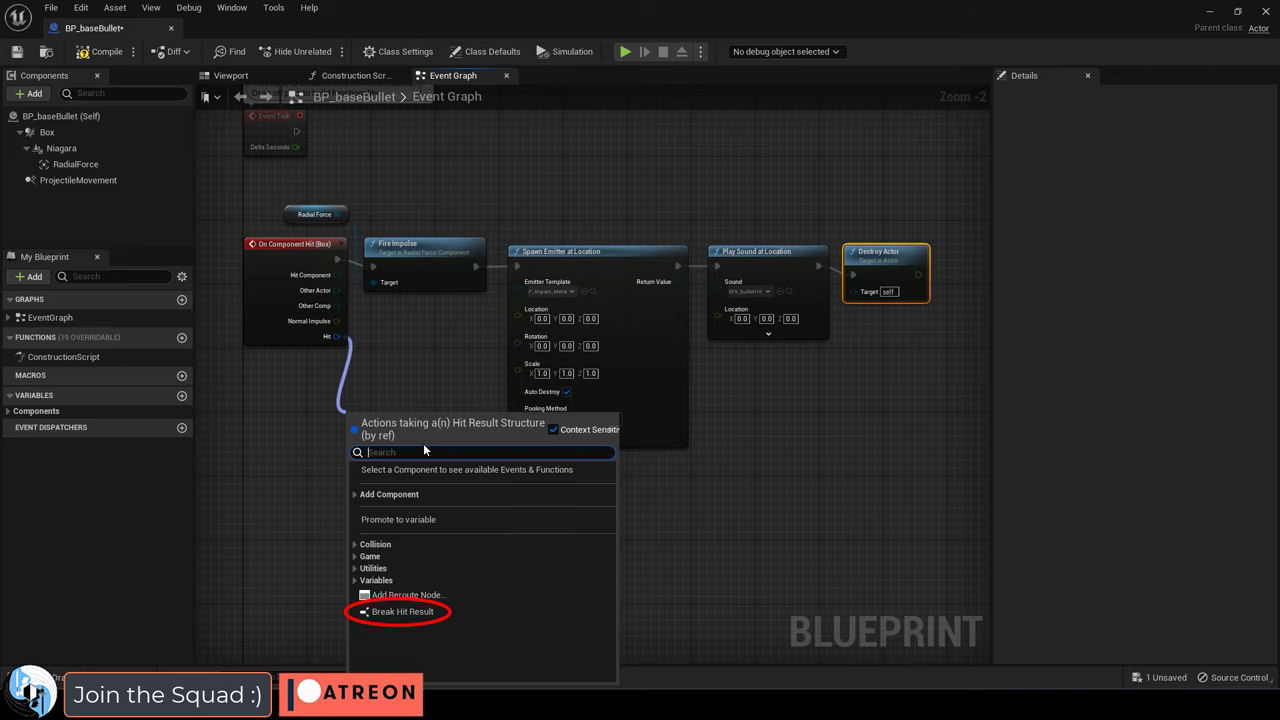
pyautogui.click(402, 611)
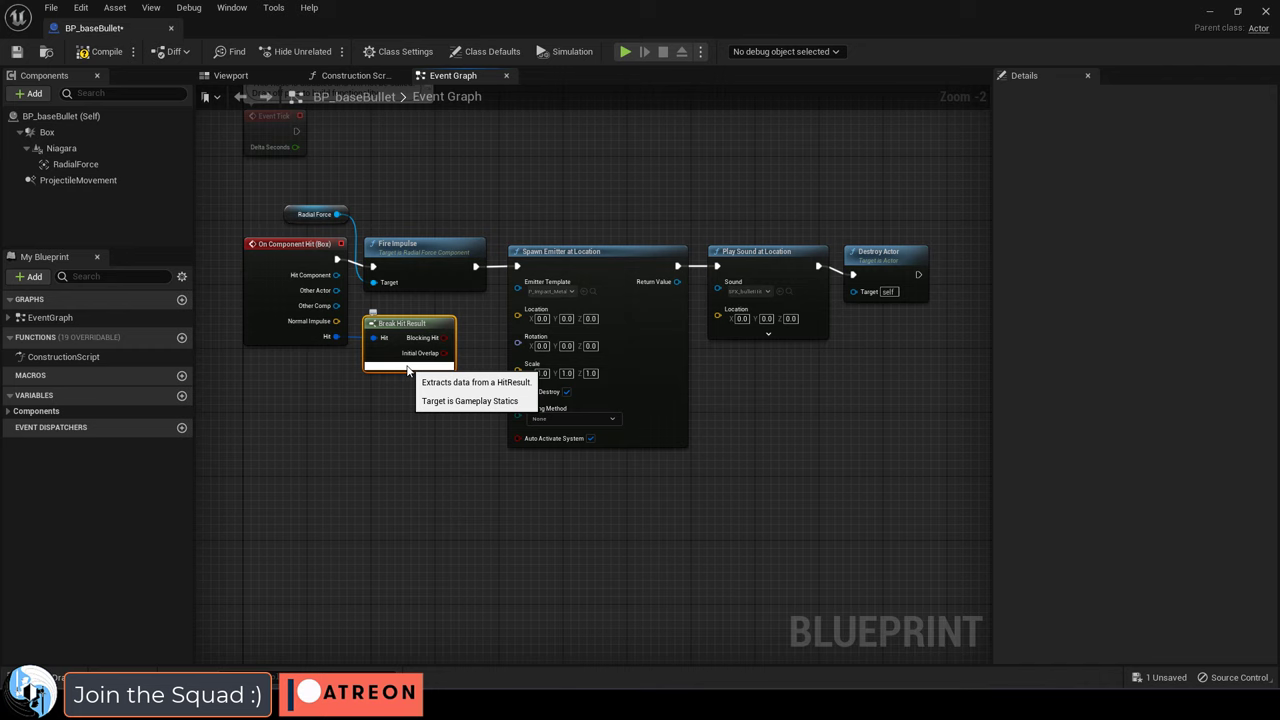
pyautogui.click(408, 367)
pyautogui.moveTo(448, 399); pyautogui.dragTo(517, 310)
pyautogui.moveTo(448, 399); pyautogui.dragTo(718, 318)
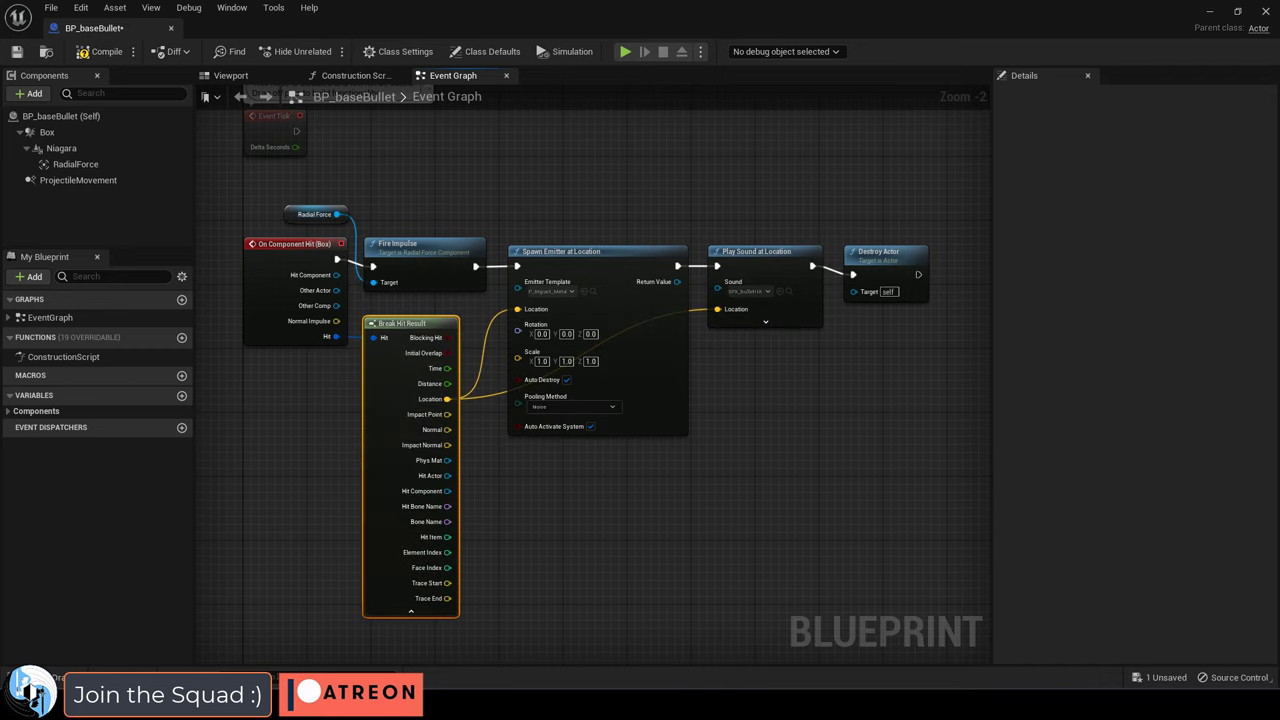
# Step: Make Event BeginPlay play the SFX_bulletFire sound at location
pyautogui.click(610, 553)
pyautogui.moveTo(754, 491); pyautogui.dragTo(576, 409, button='right')
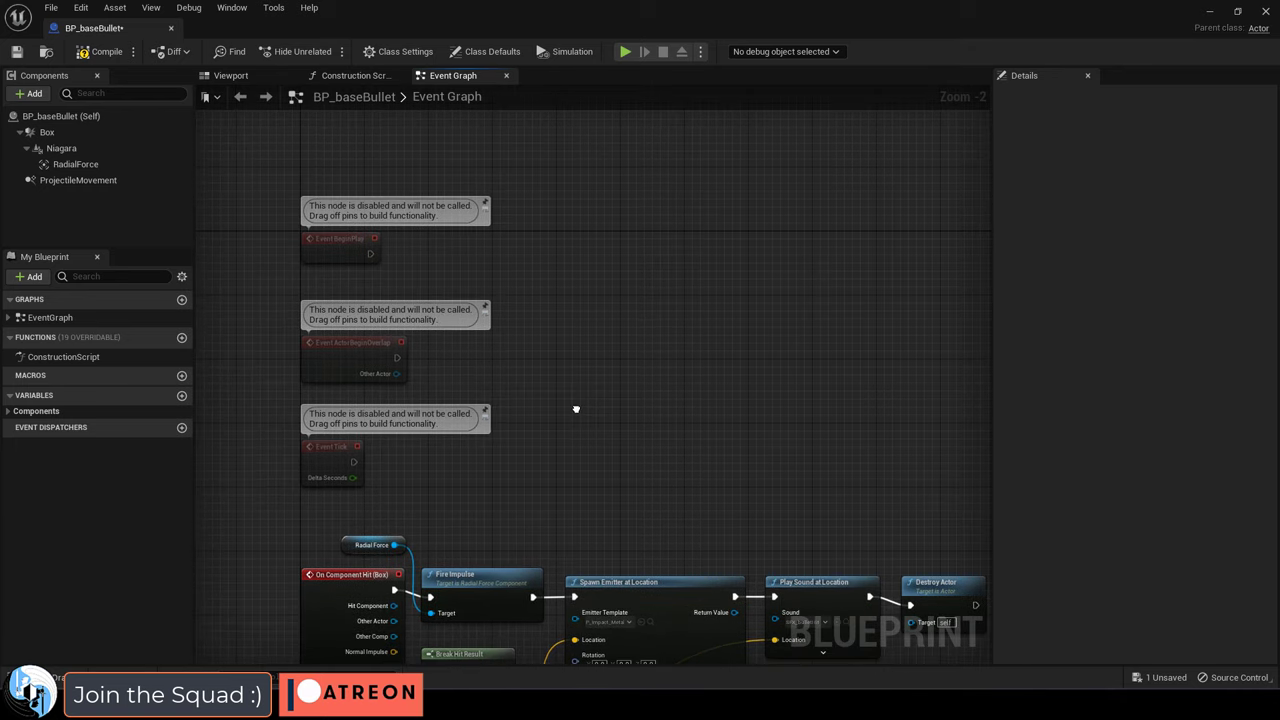
pyautogui.moveTo(378, 242); pyautogui.dragTo(372, 364, button='right')
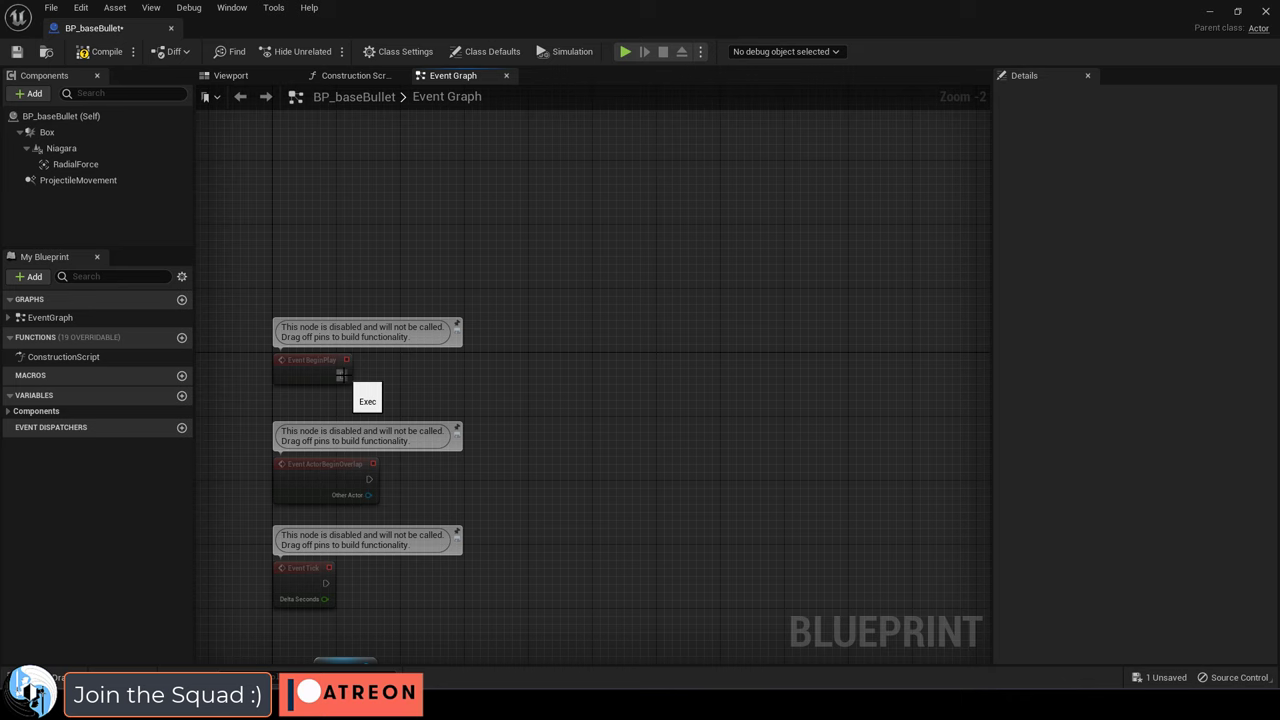
pyautogui.moveTo(509, 378); pyautogui.dragTo(509, 378)
pyautogui.write('play sound')
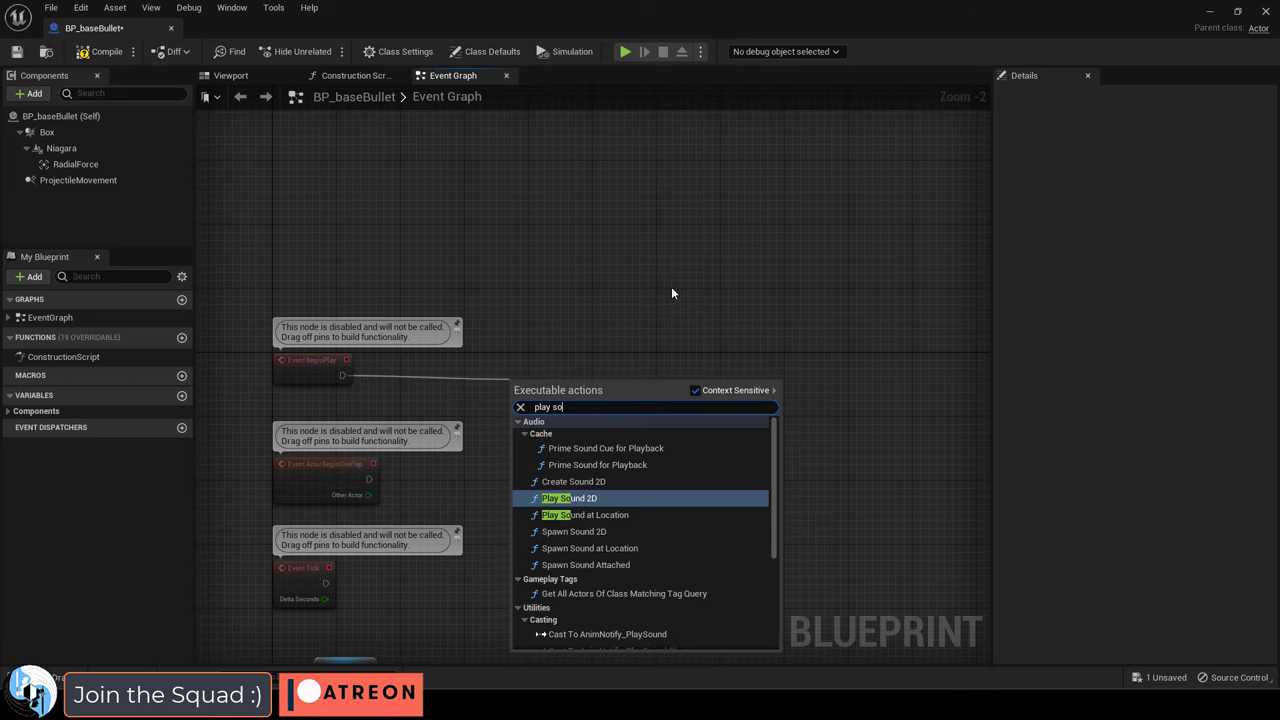
pyautogui.click(620, 514)
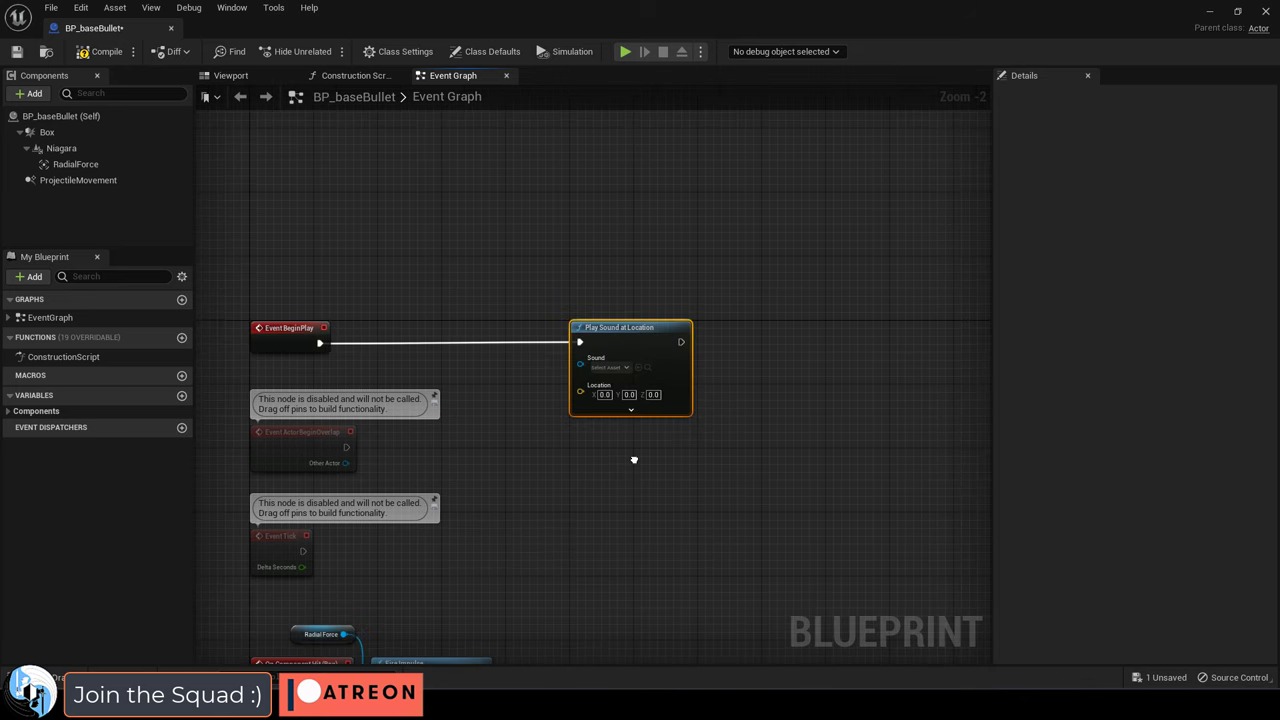
pyautogui.moveTo(634, 457); pyautogui.dragTo(611, 423, button='right')
pyautogui.hotkey('ctrl', 'space')
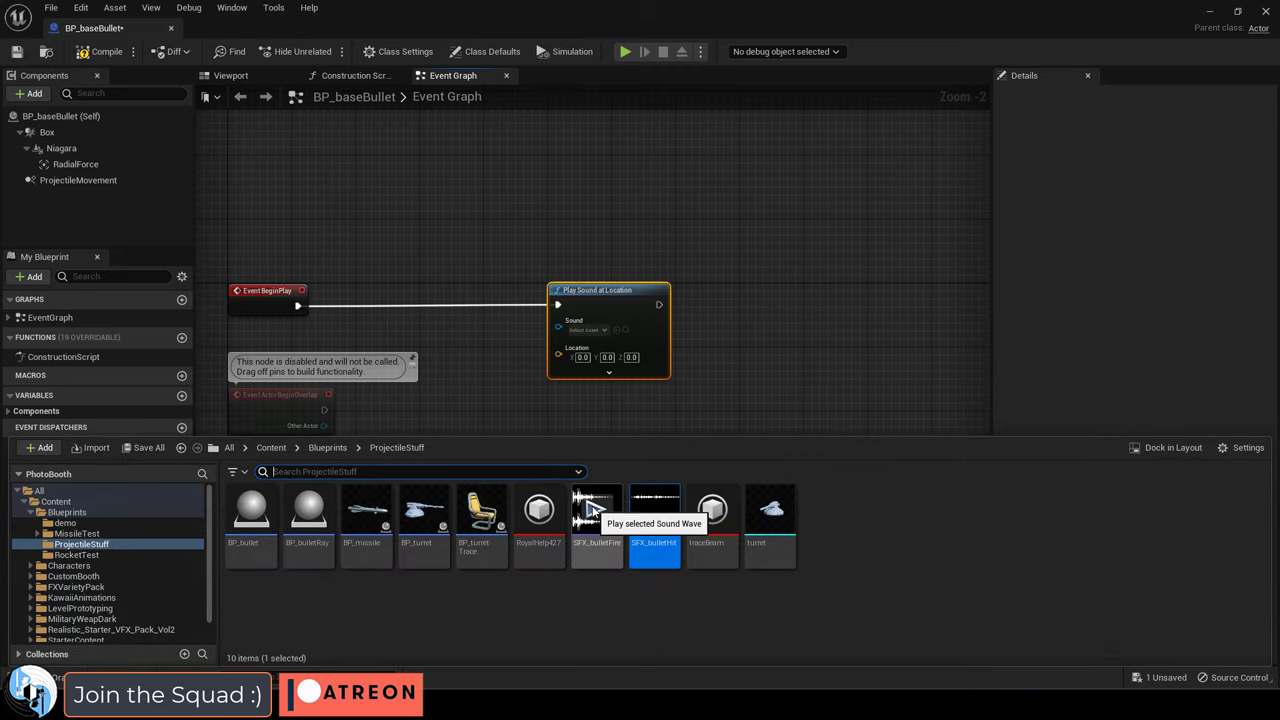
pyautogui.click(596, 510)
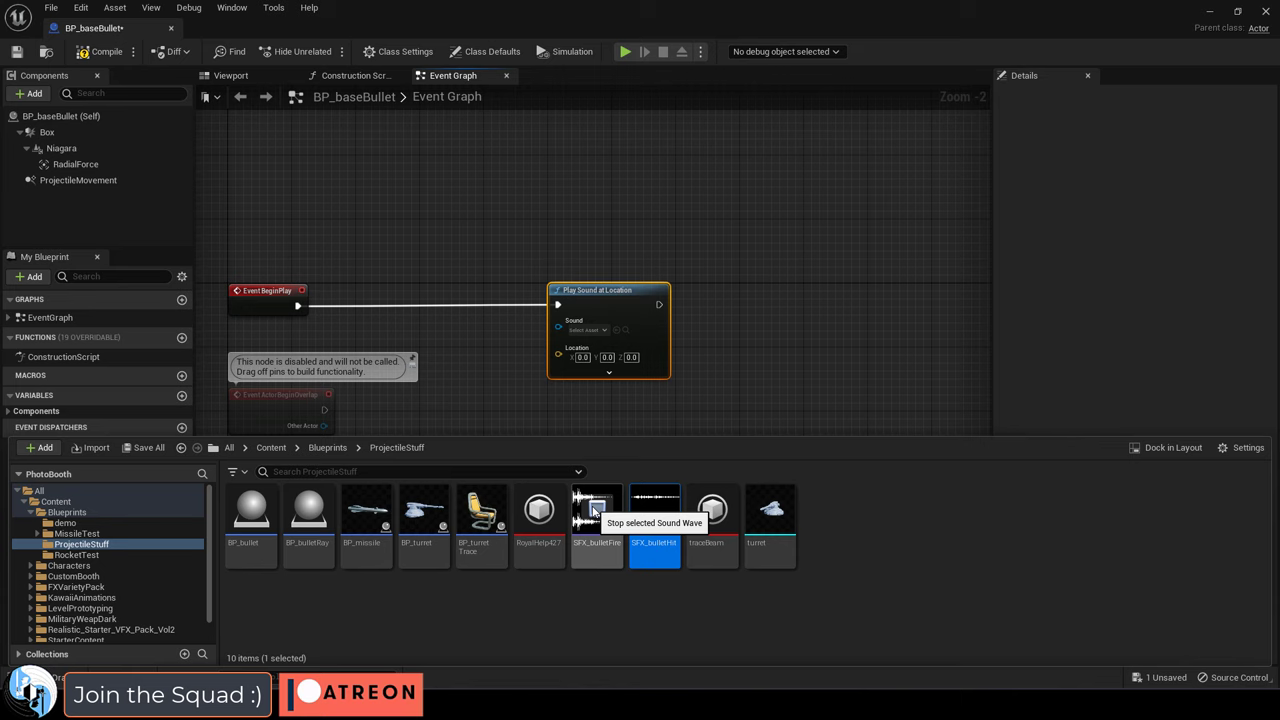
pyautogui.moveTo(596, 510); pyautogui.dragTo(588, 330)
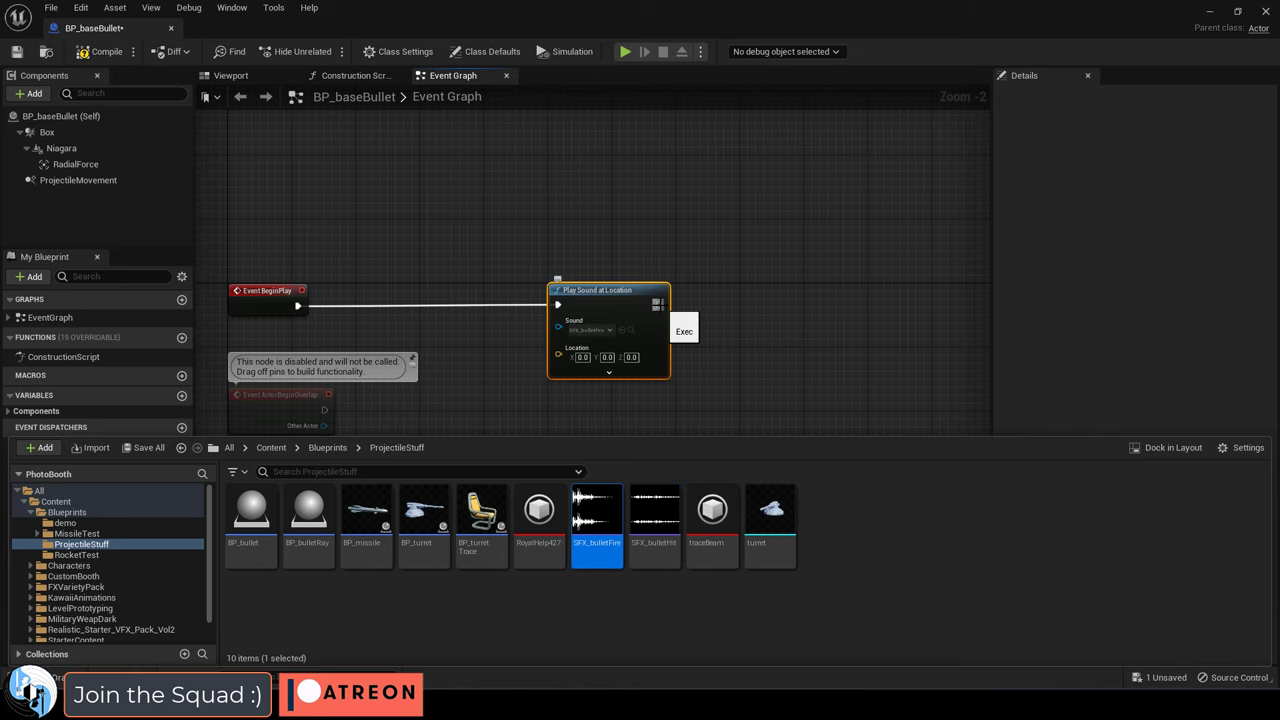
# Step: Then spawn the P_AssaultRifle_MuzzleFlash emitter at Get Actor Location
pyautogui.moveTo(659, 304); pyautogui.dragTo(722, 298)
pyautogui.write('spawn emitt')
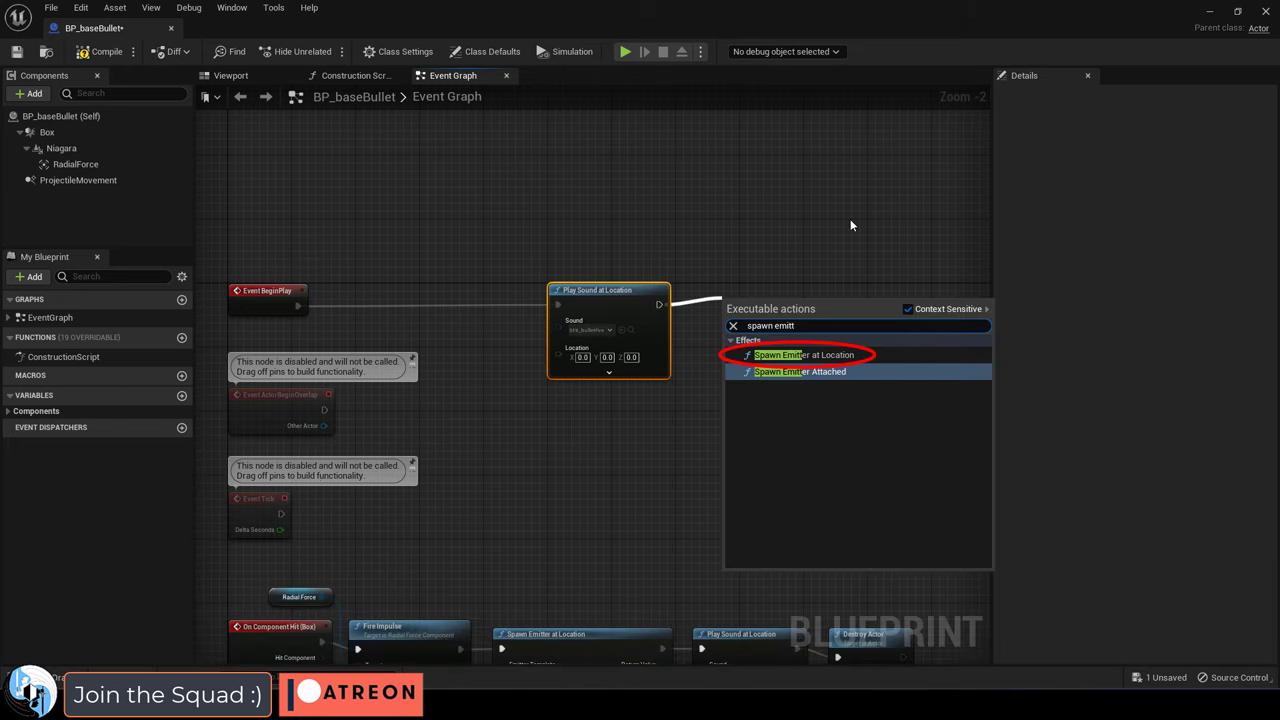
pyautogui.click(800, 355)
pyautogui.click(758, 328)
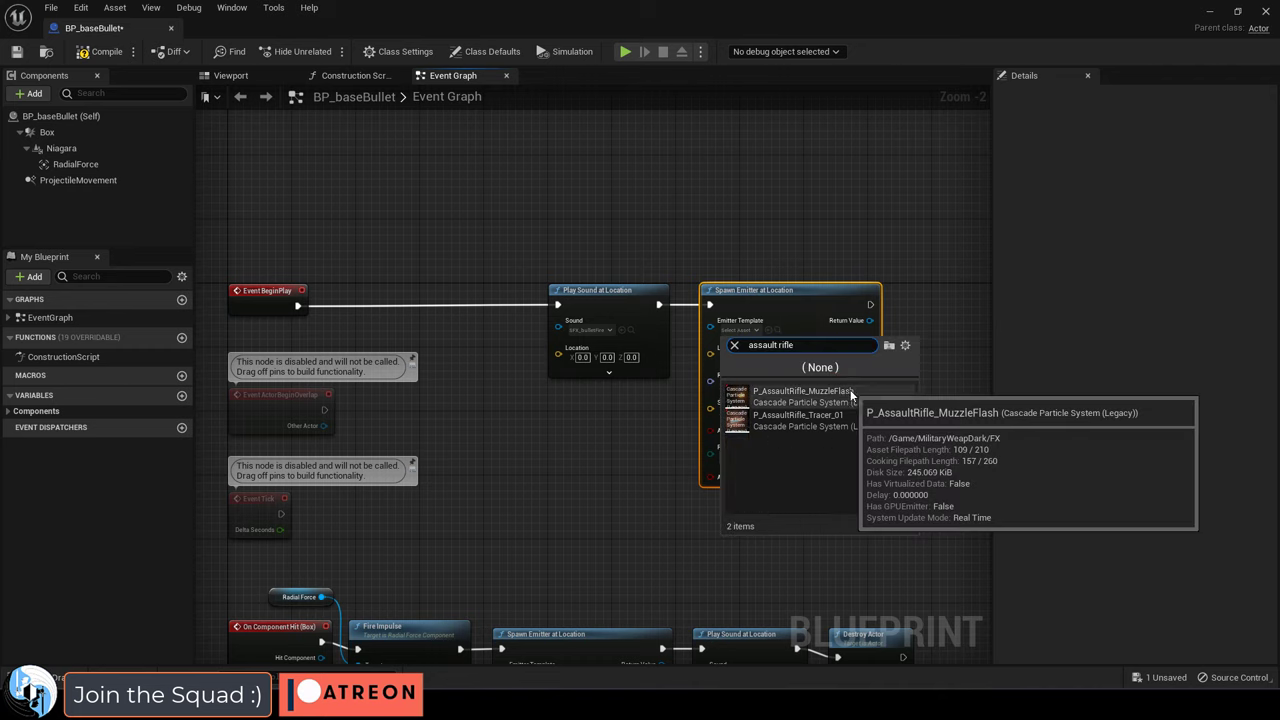
pyautogui.click(800, 395)
pyautogui.moveTo(559, 357); pyautogui.dragTo(513, 376)
pyautogui.write('get actor loca')
pyautogui.press('Return')
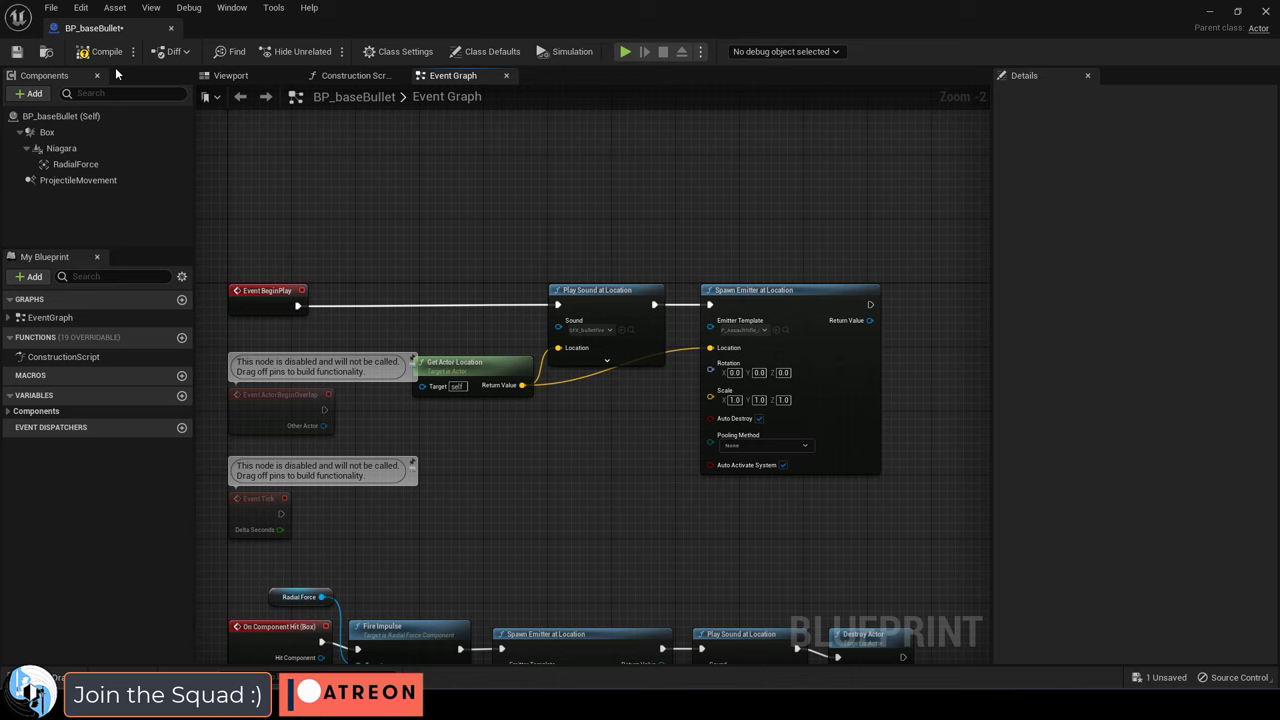
# Step: Save BP_baseBullet and inspect the turret mesh in its preview
pyautogui.click(17, 55)
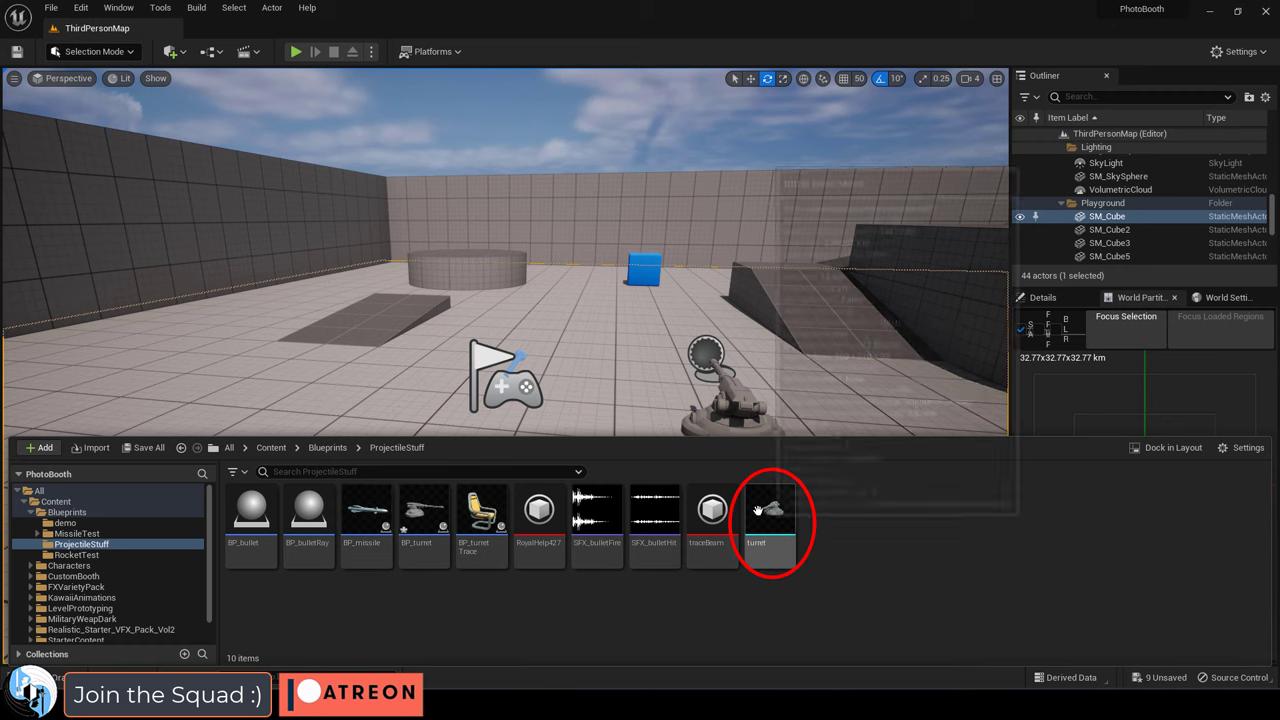
pyautogui.click(769, 518)
pyautogui.doubleClick(769, 518)
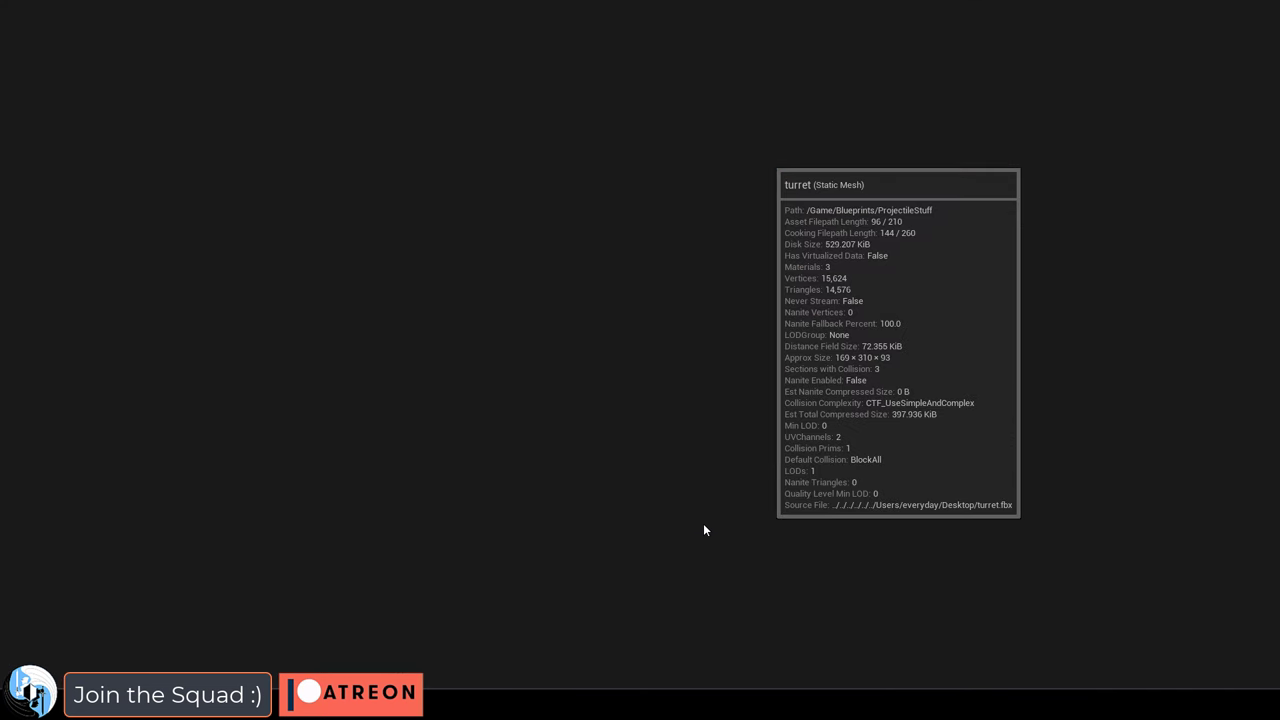
pyautogui.moveTo(683, 486); pyautogui.dragTo(622, 390)
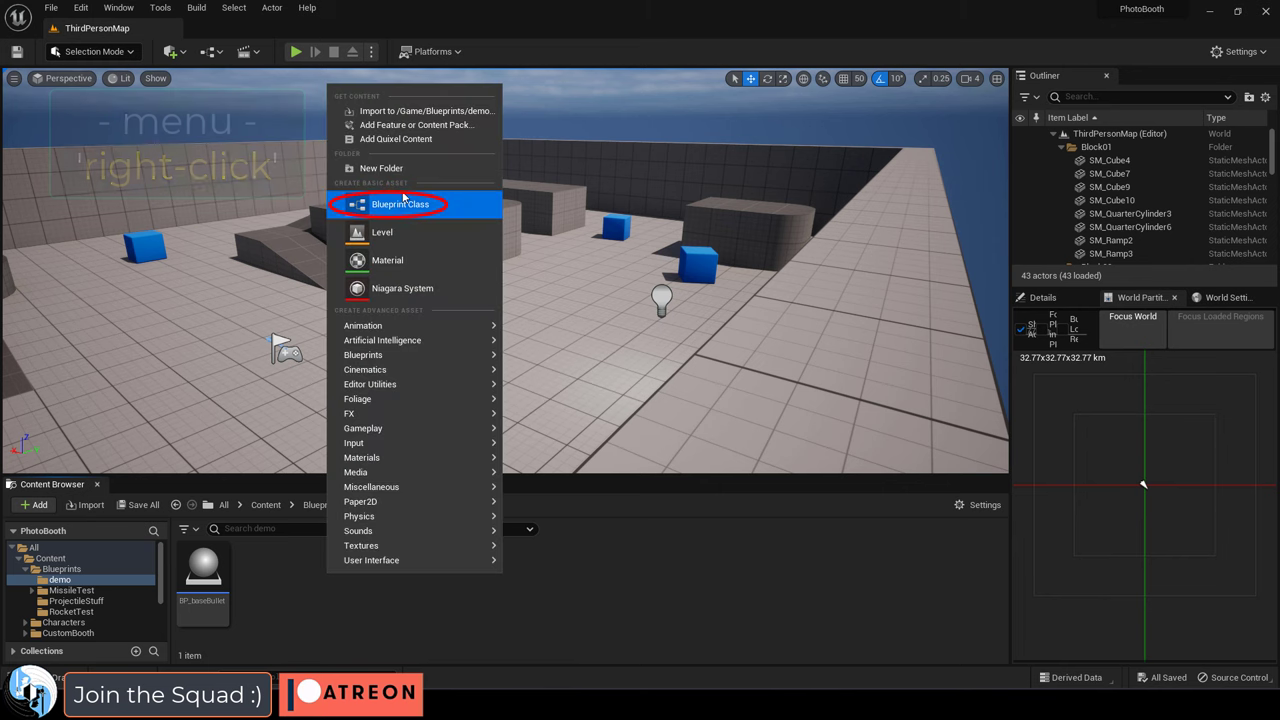
# Step: Create a new Actor Blueprint named BP_baseTurret in the demo folder
pyautogui.click(400, 204)
pyautogui.click(505, 242)
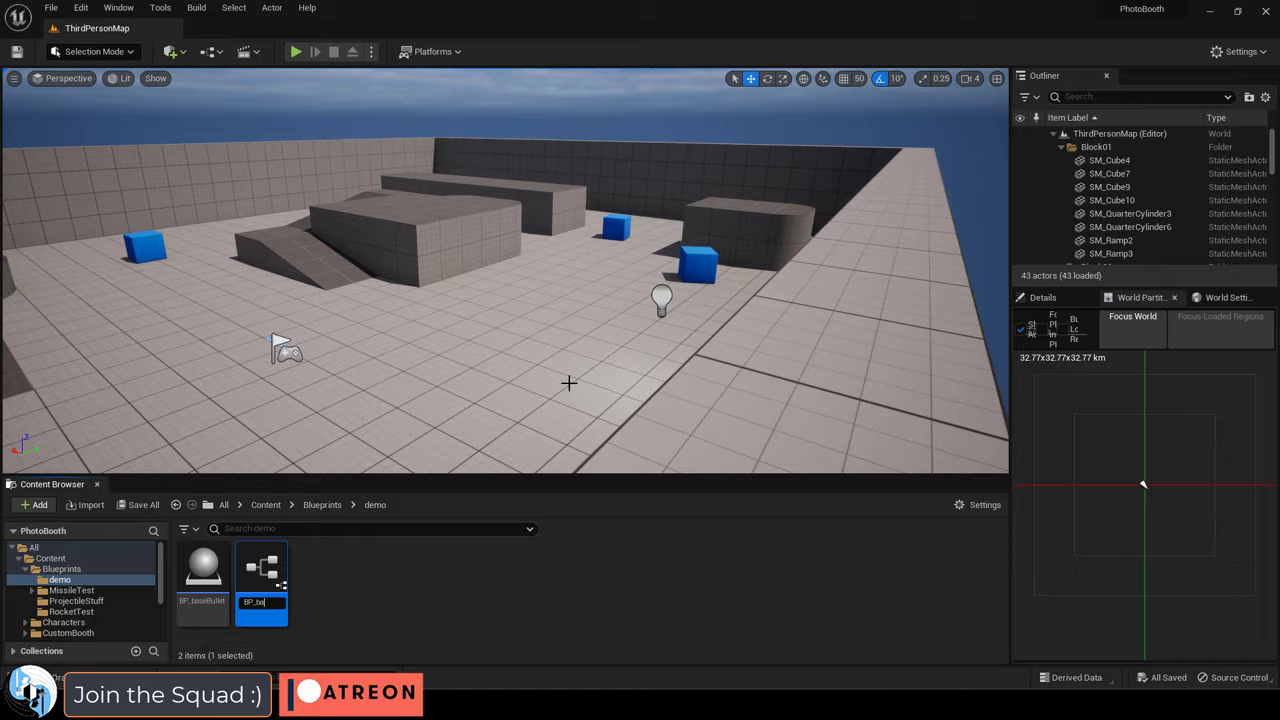
pyautogui.write('BP_ba')
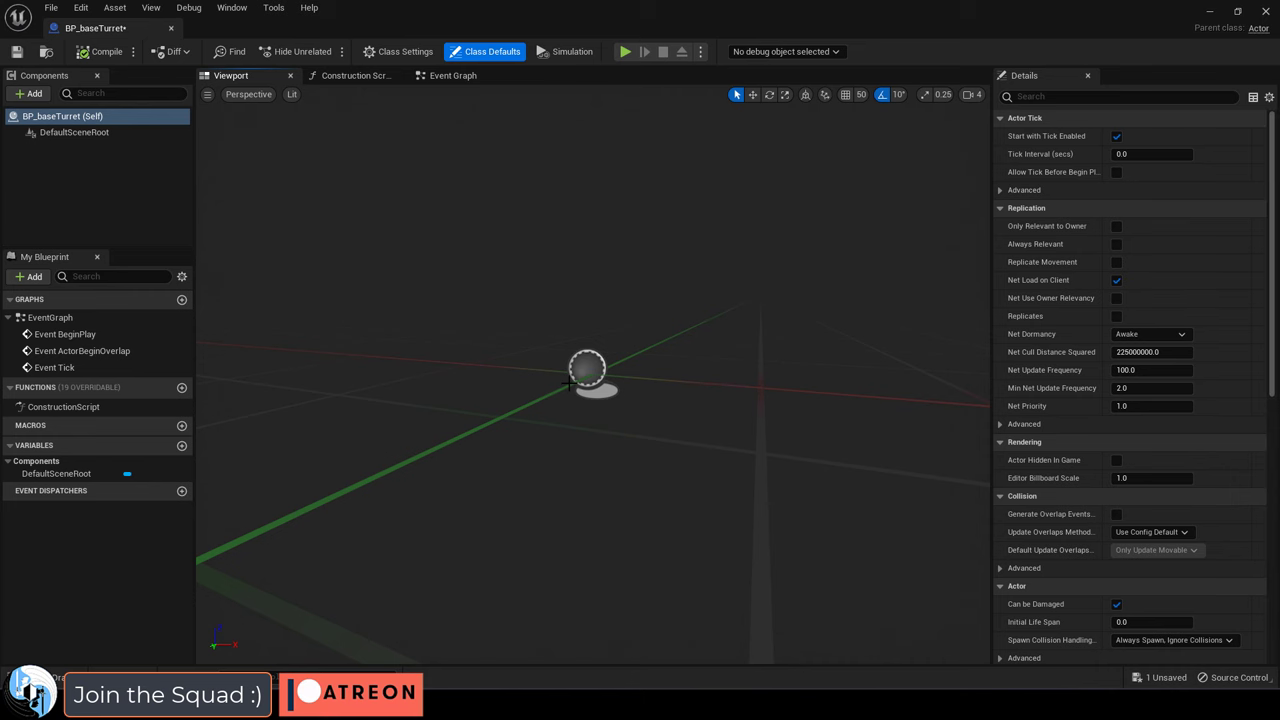
# Step: Add a turret Static Mesh at 0.5 scale, yawed -90°, and show the Event Graph
pyautogui.click(29, 93)
pyautogui.click(90, 228)
pyautogui.click(1200, 354)
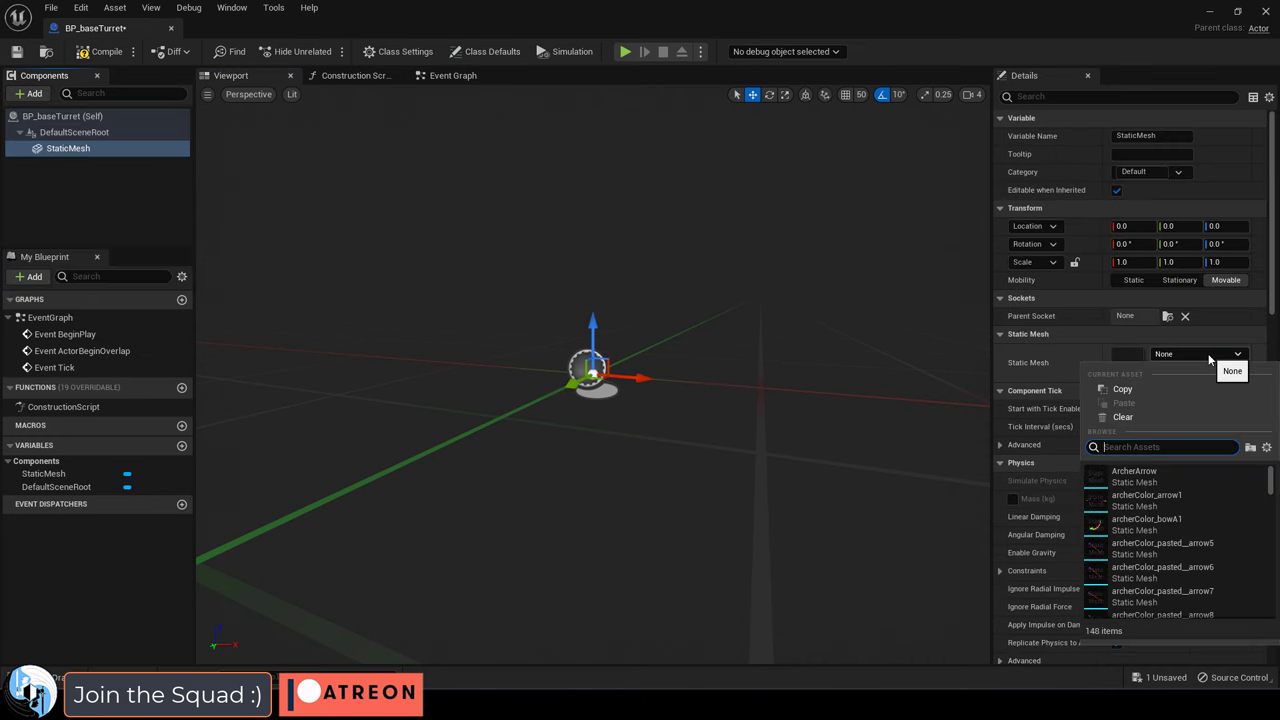
pyautogui.write('turre')
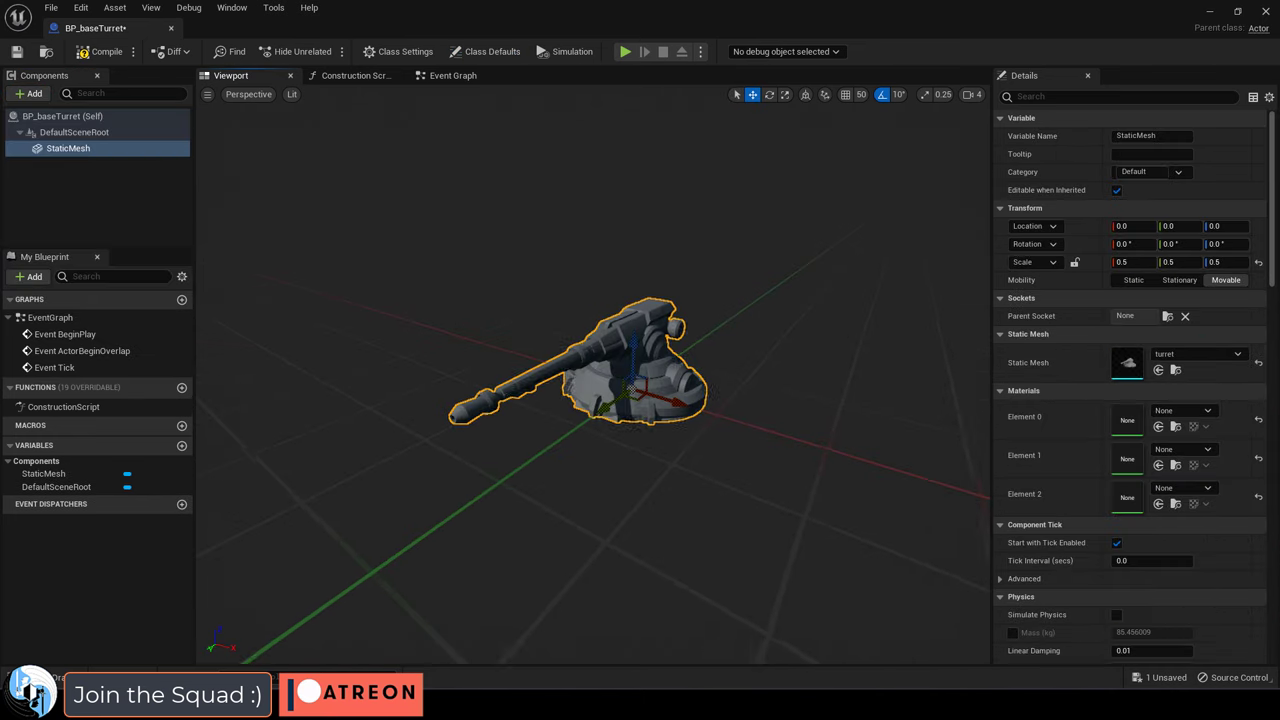
pyautogui.moveTo(600, 425); pyautogui.dragTo(705, 403)
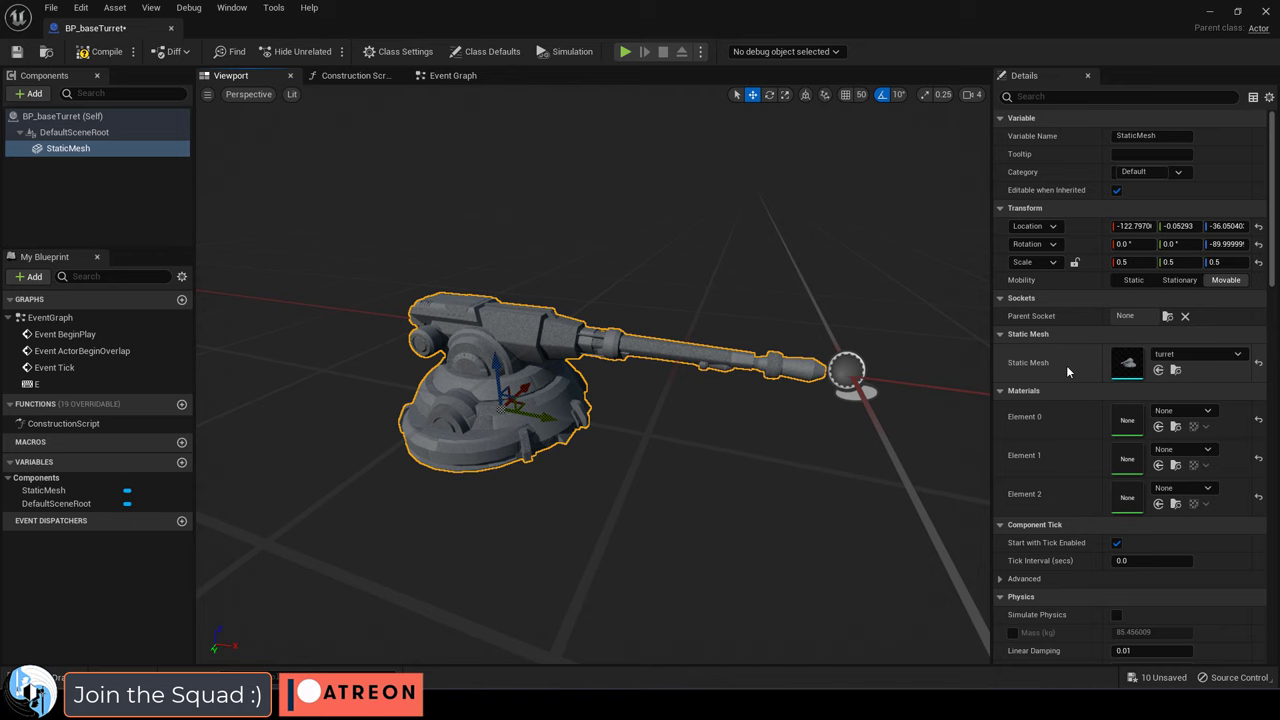
pyautogui.scroll(-8, 1068, 368)
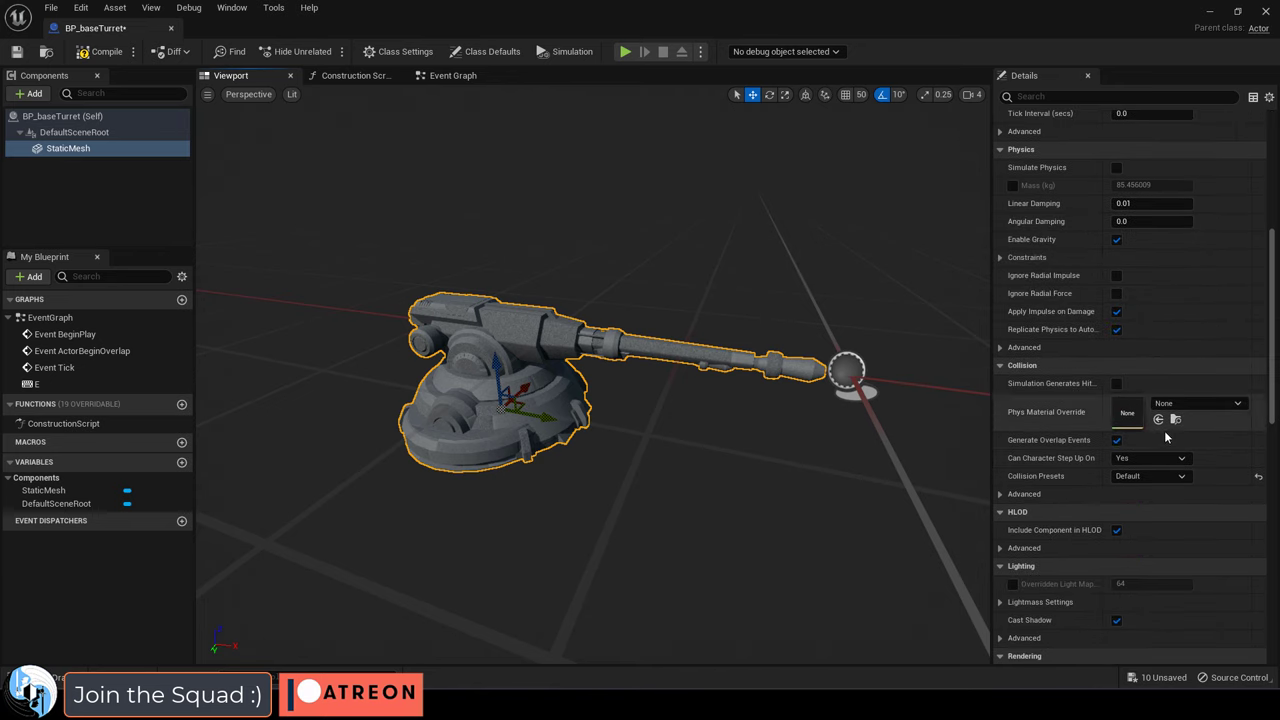
pyautogui.click(1148, 477)
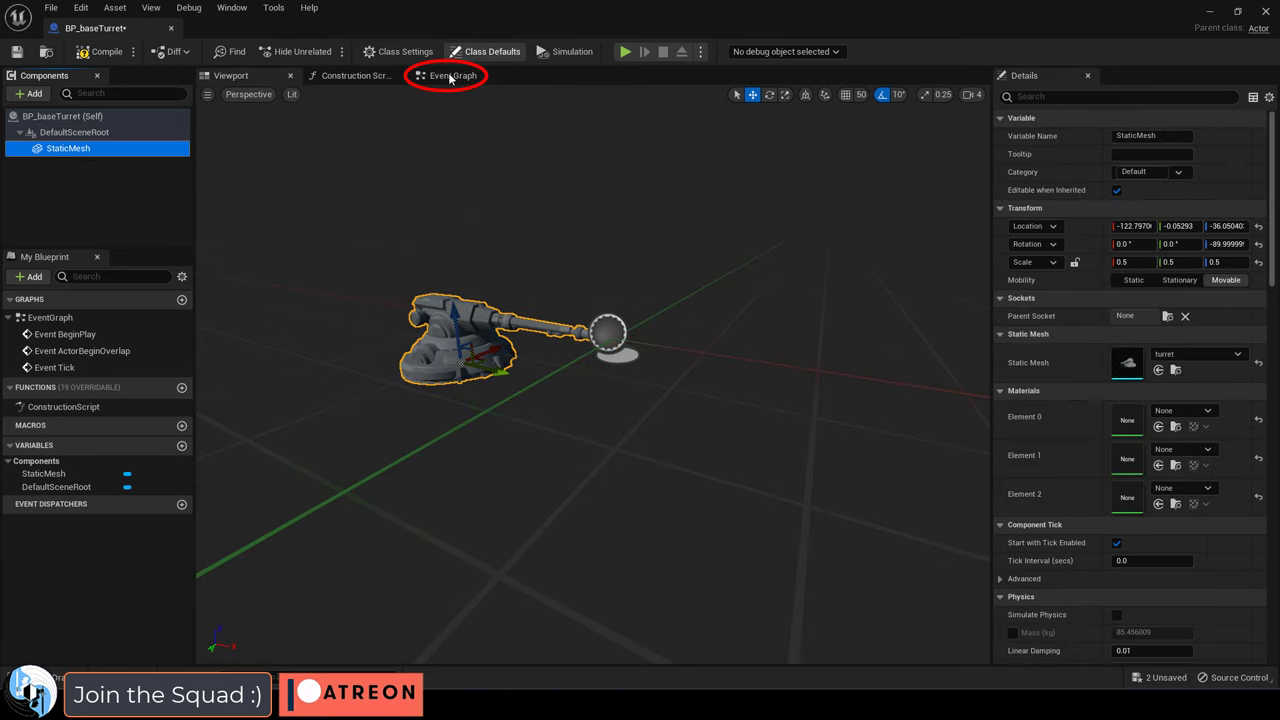
pyautogui.click(450, 76)
pyautogui.click(492, 51)
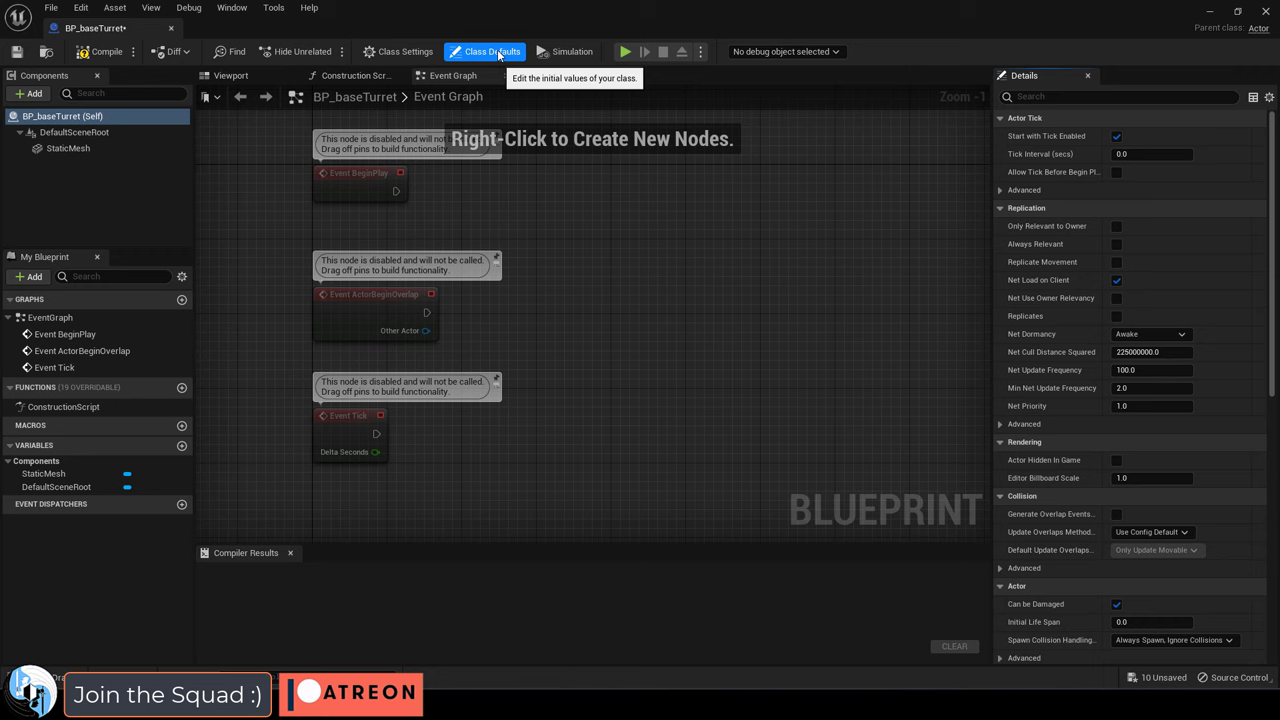
# Step: Set Auto Receive Input to Player 0 and add an E key input event
pyautogui.scroll(-8, 1086, 481)
pyautogui.click(1148, 392)
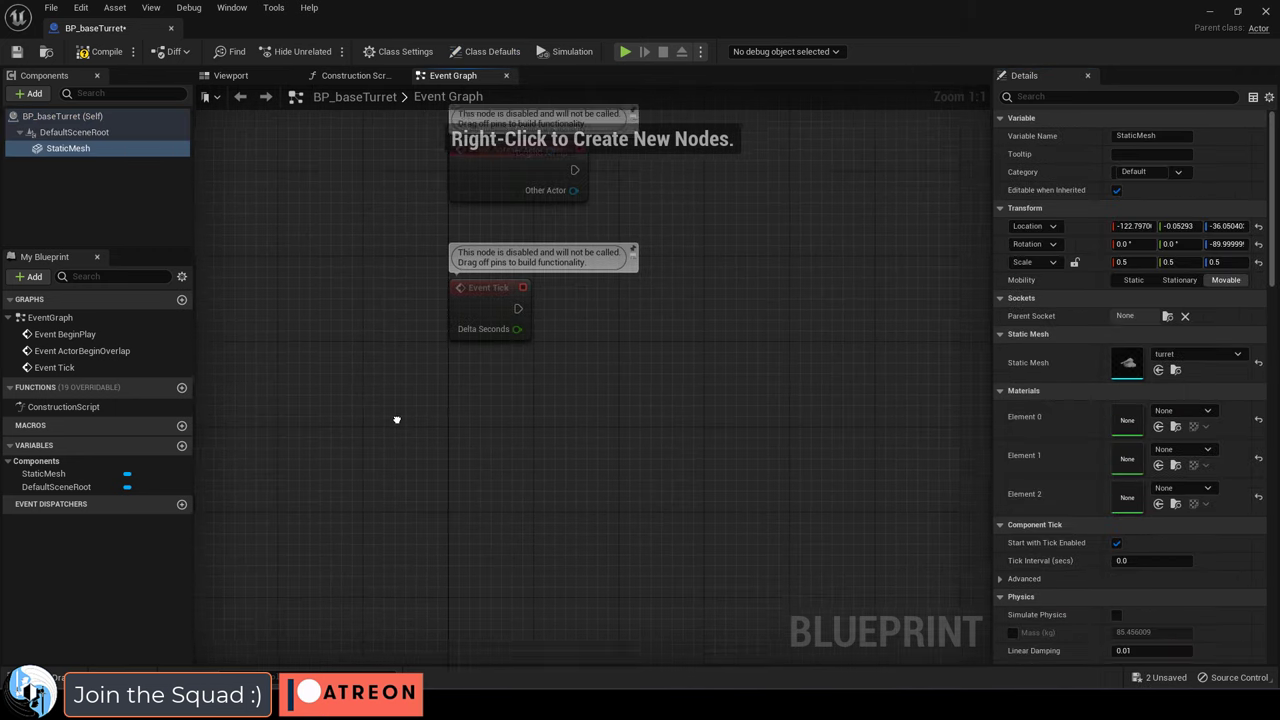
pyautogui.rightClick(485, 348)
pyautogui.write('e')
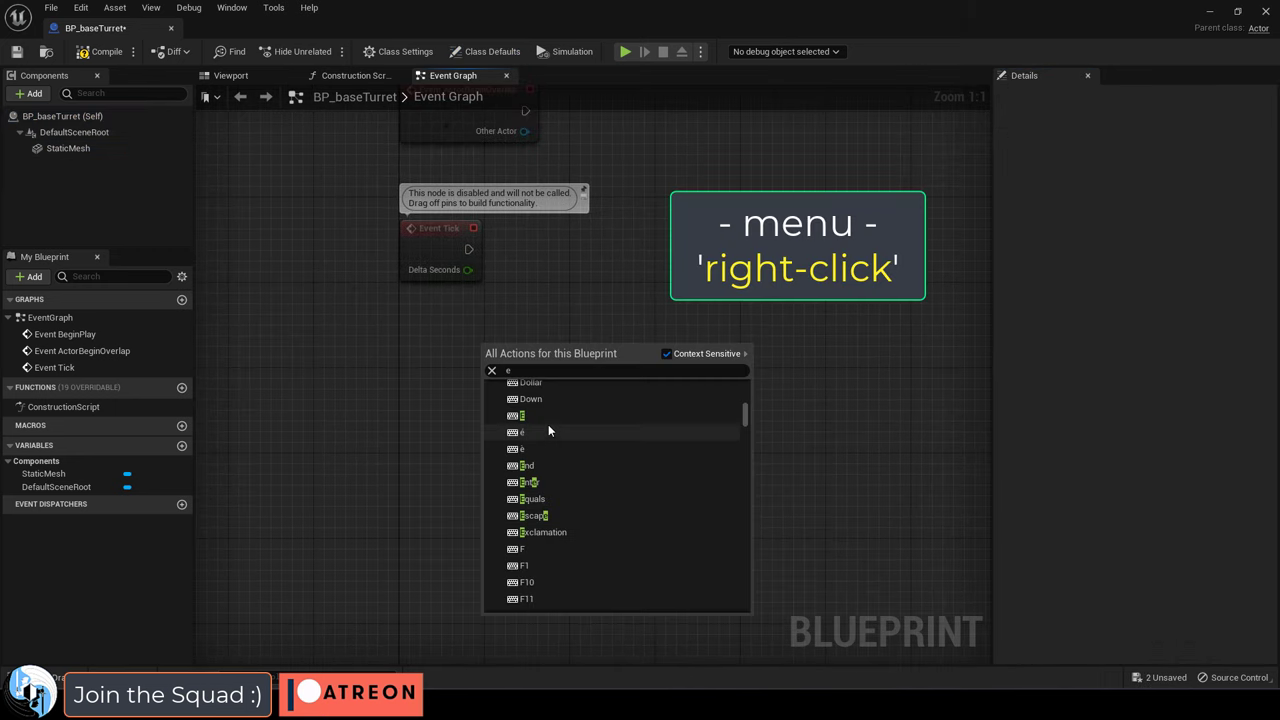
pyautogui.click(542, 416)
# Step: On E pressed, spawn BP_baseBullet with a Spawn Actor from Class node and split its transform
pyautogui.moveTo(410, 302); pyautogui.dragTo(515, 302)
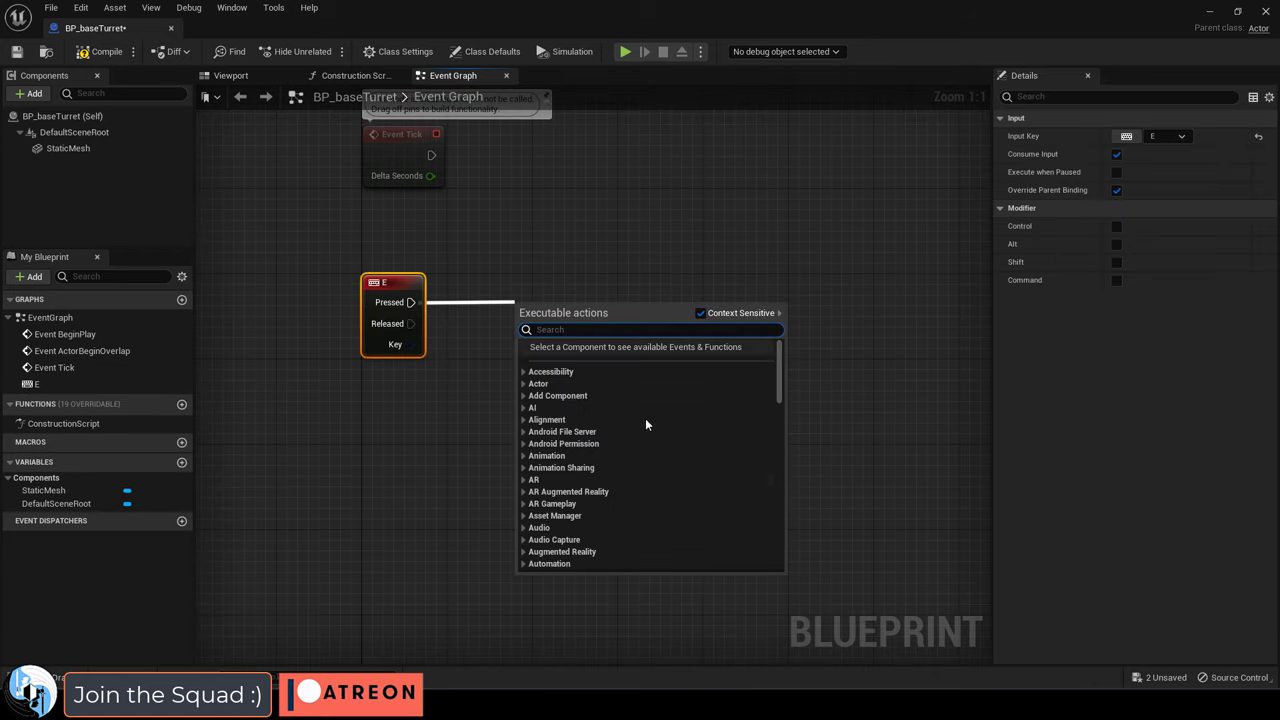
pyautogui.write('spawn actor')
pyautogui.click(545, 380)
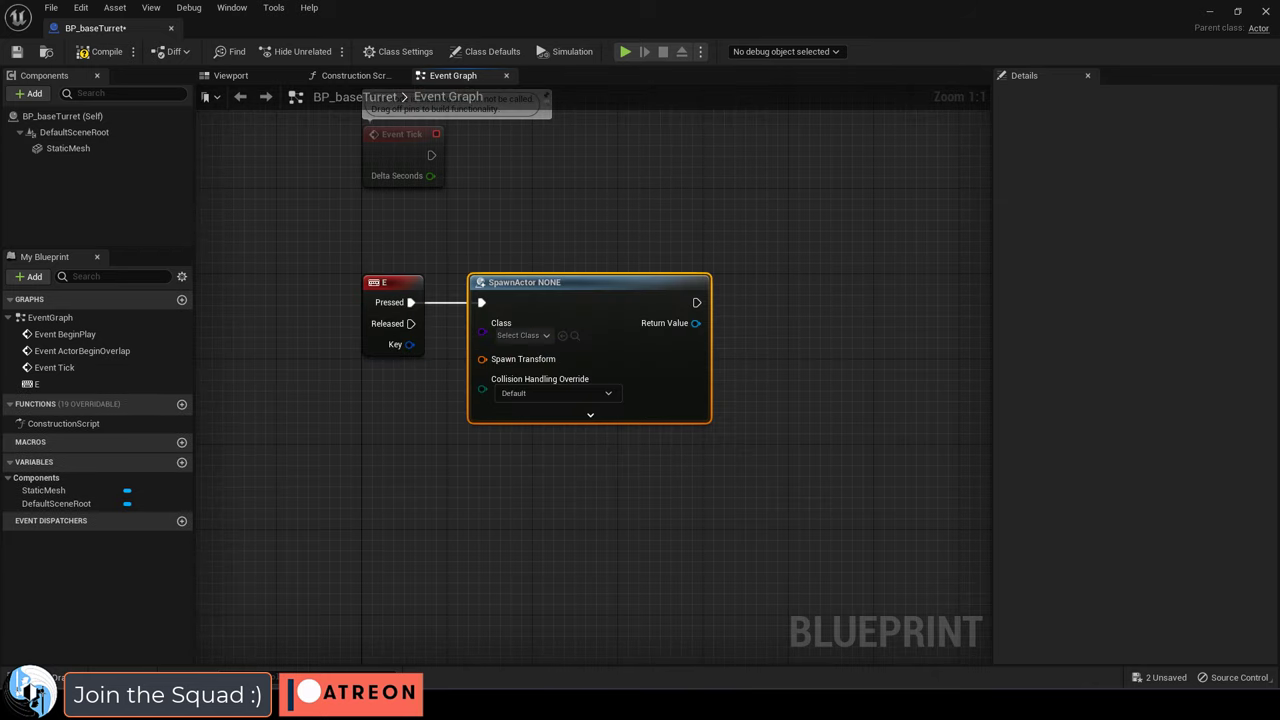
pyautogui.rightClick(540, 369)
pyautogui.click(530, 400)
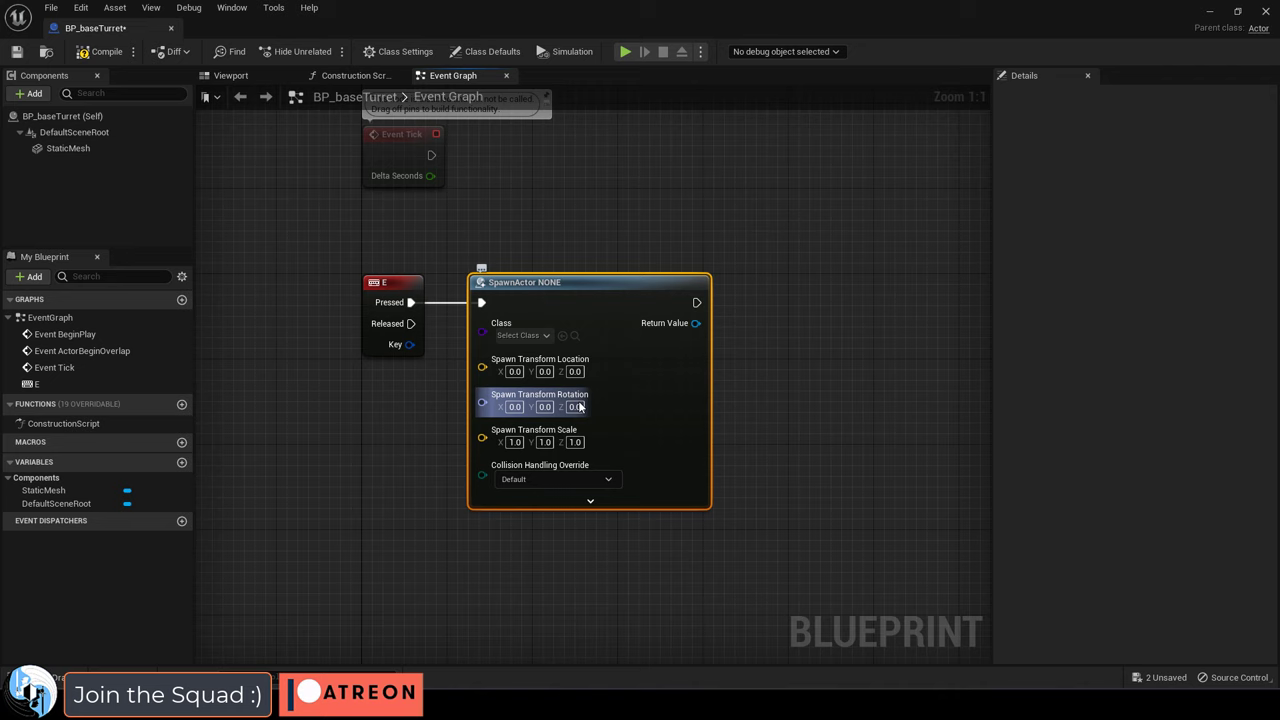
pyautogui.click(546, 336)
pyautogui.write('bp_baseb')
pyautogui.click(599, 386)
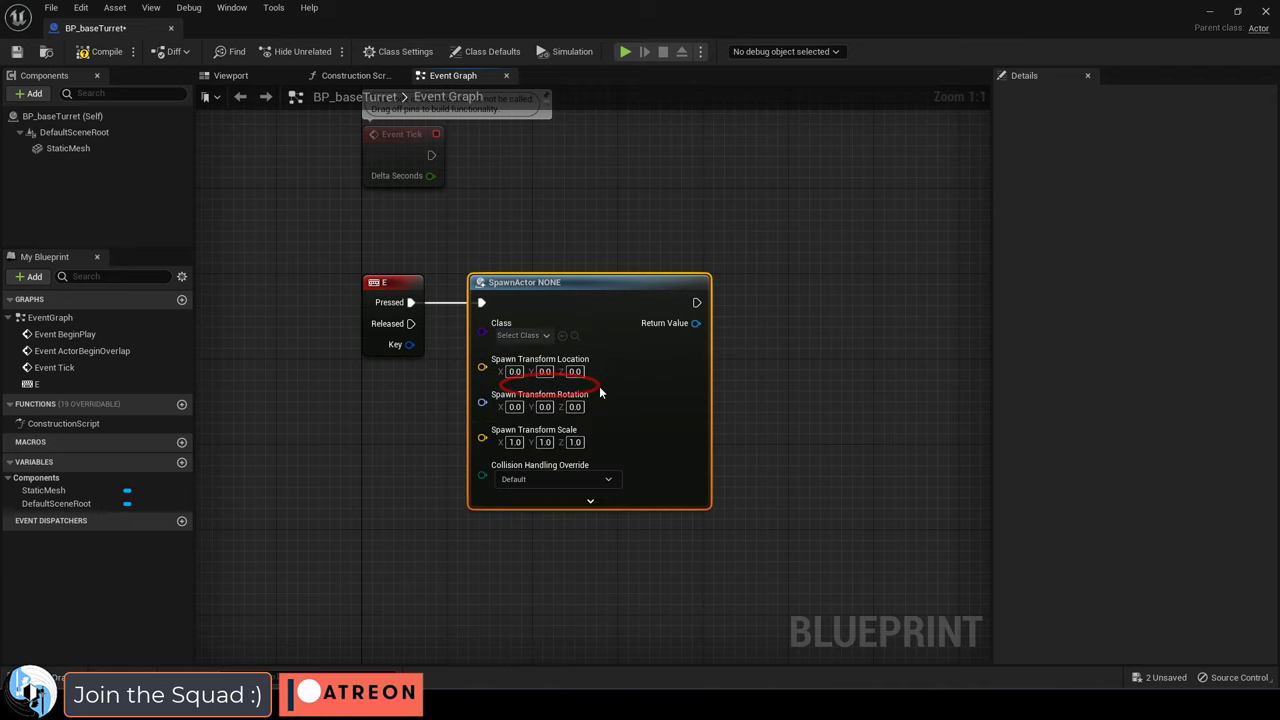
# Step: Feed the spawn location and rotation from Get Actor Location and Get Actor Rotation
pyautogui.moveTo(481, 367); pyautogui.dragTo(345, 404)
pyautogui.write('get actor lo')
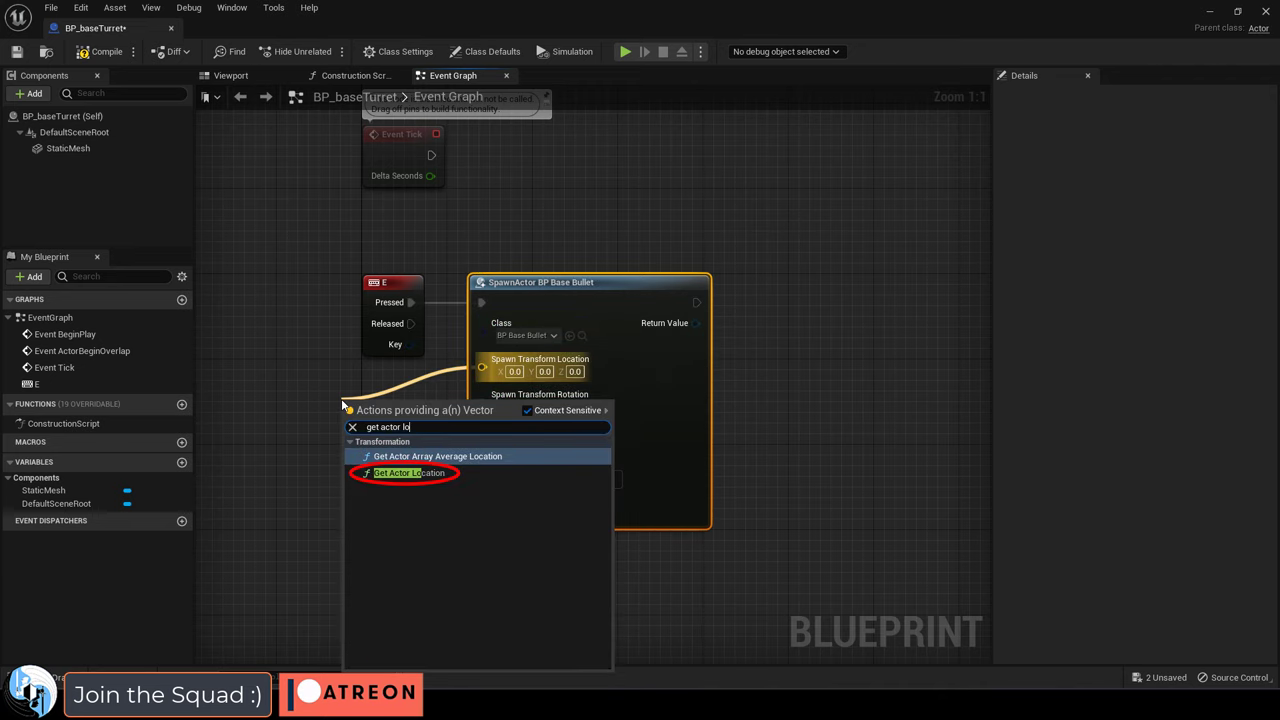
pyautogui.click(414, 476)
pyautogui.moveTo(479, 390); pyautogui.dragTo(350, 480)
pyautogui.write('get actor rot')
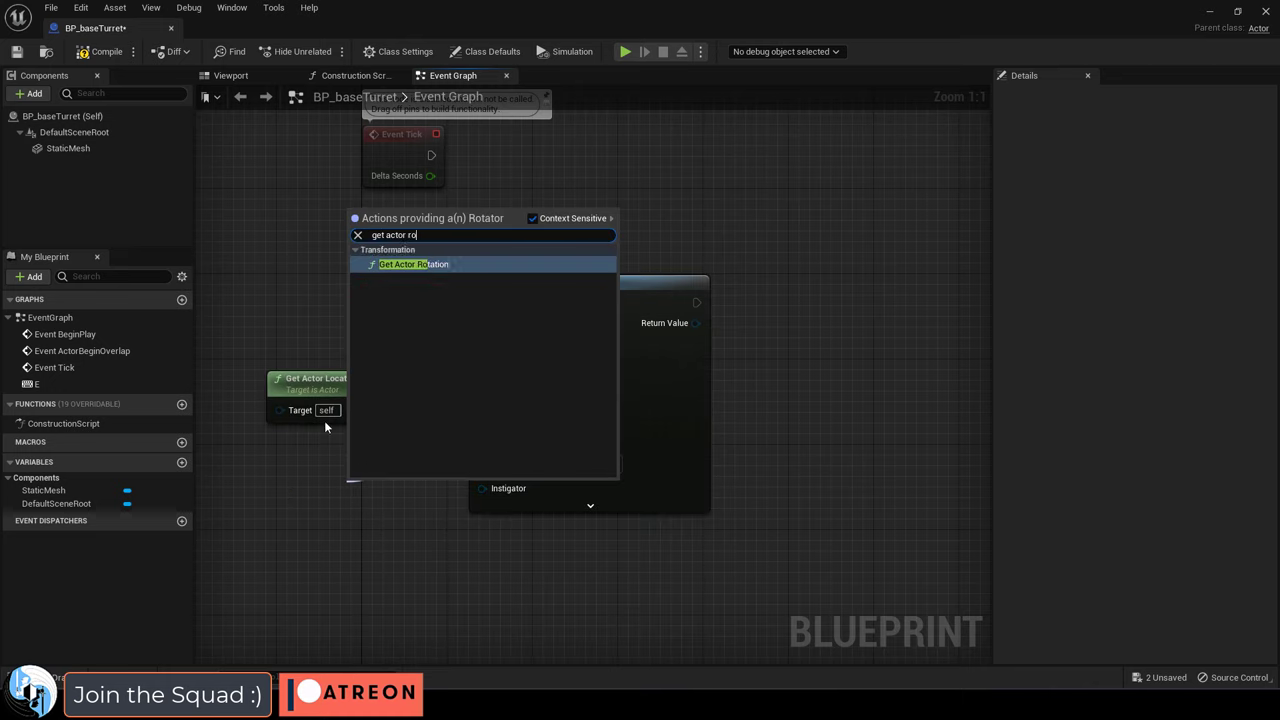
pyautogui.press('Return')
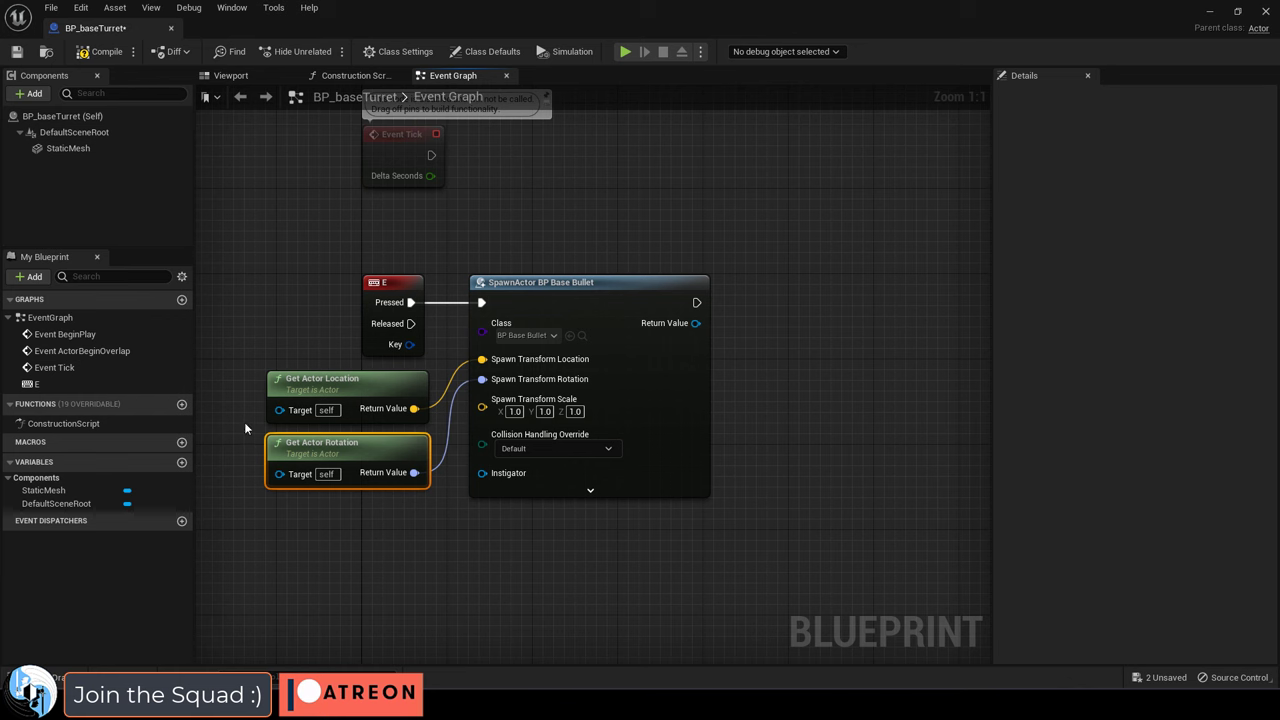
# Step: Compile the turret blueprint and play the level, moving the character around
pyautogui.click(105, 51)
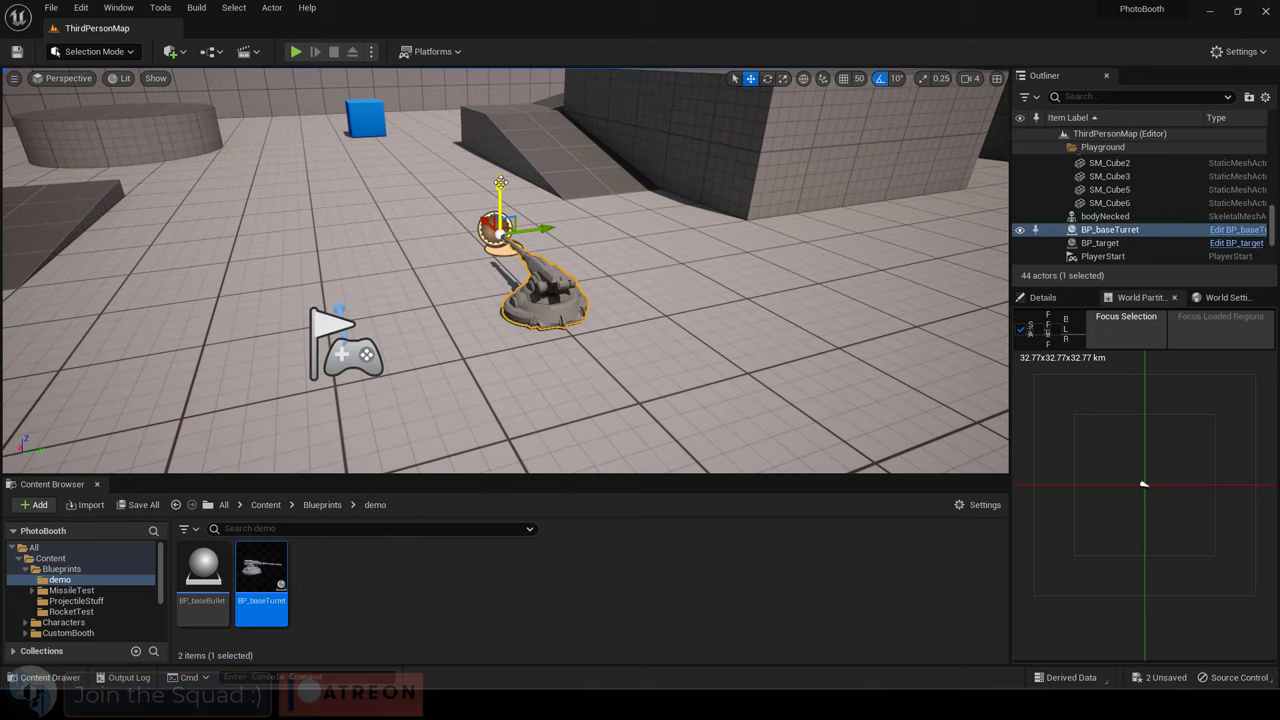
pyautogui.hotkey('alt', 'p')
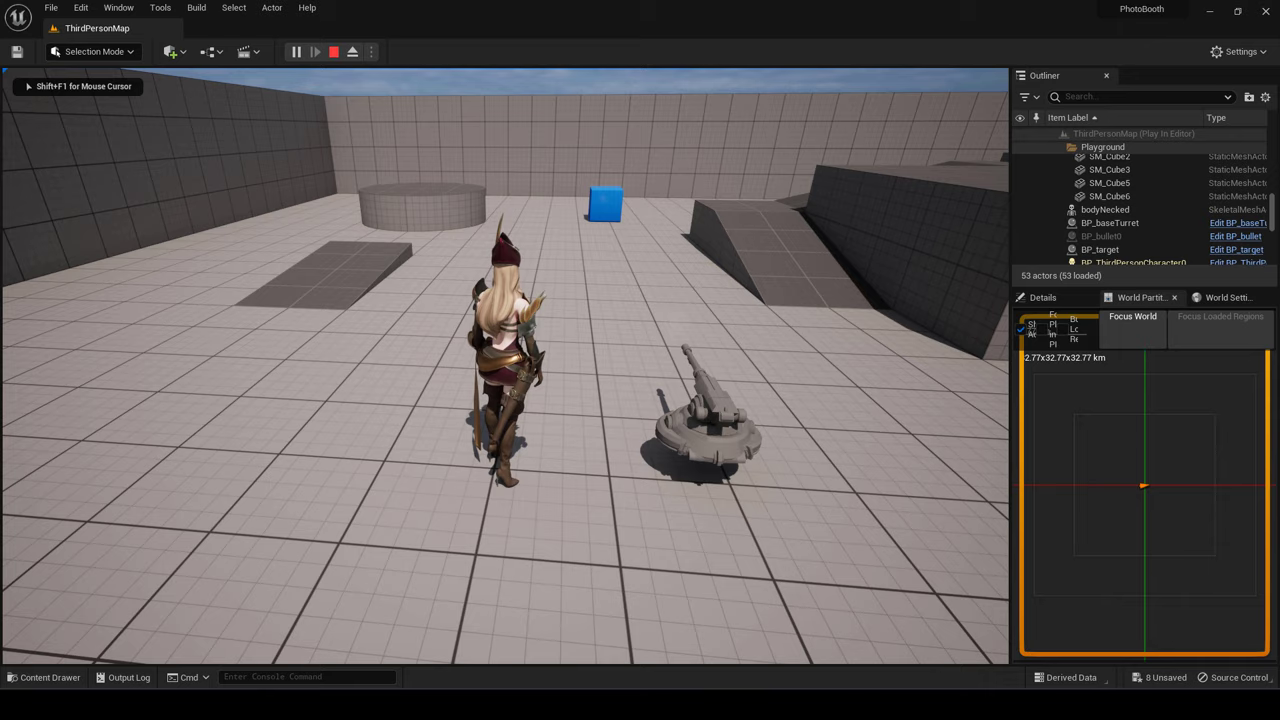
pyautogui.press('w')
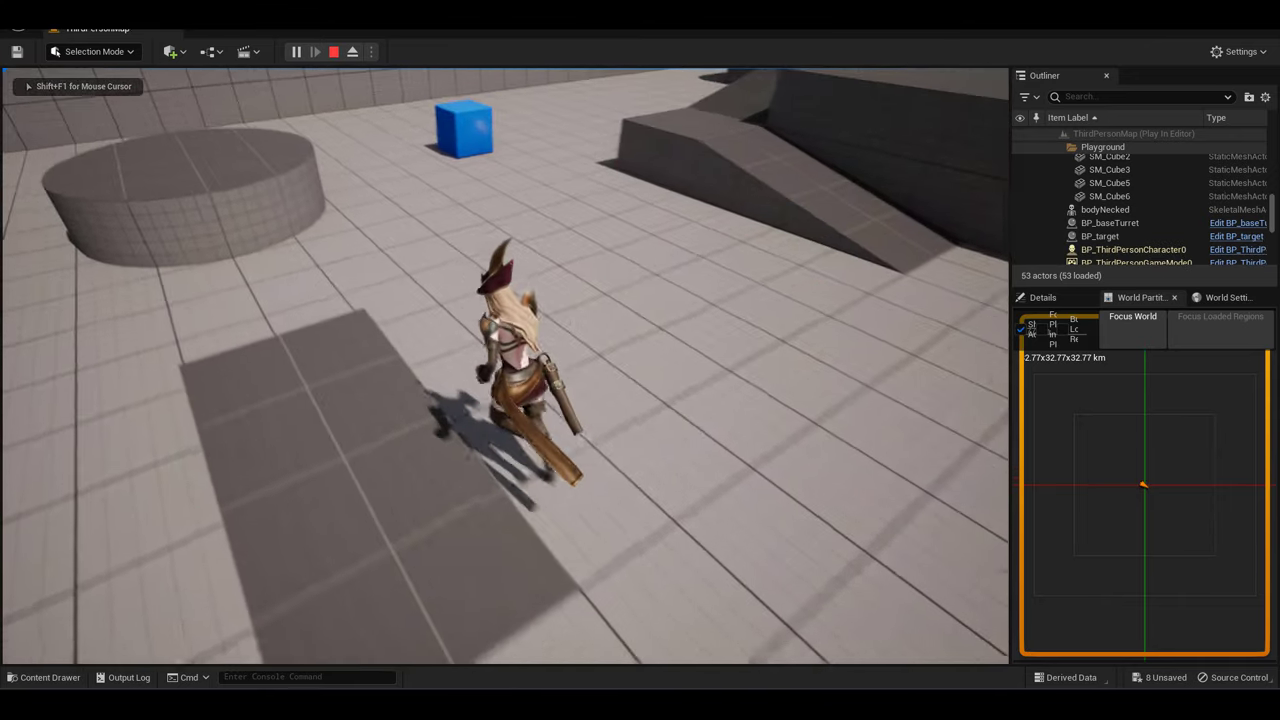